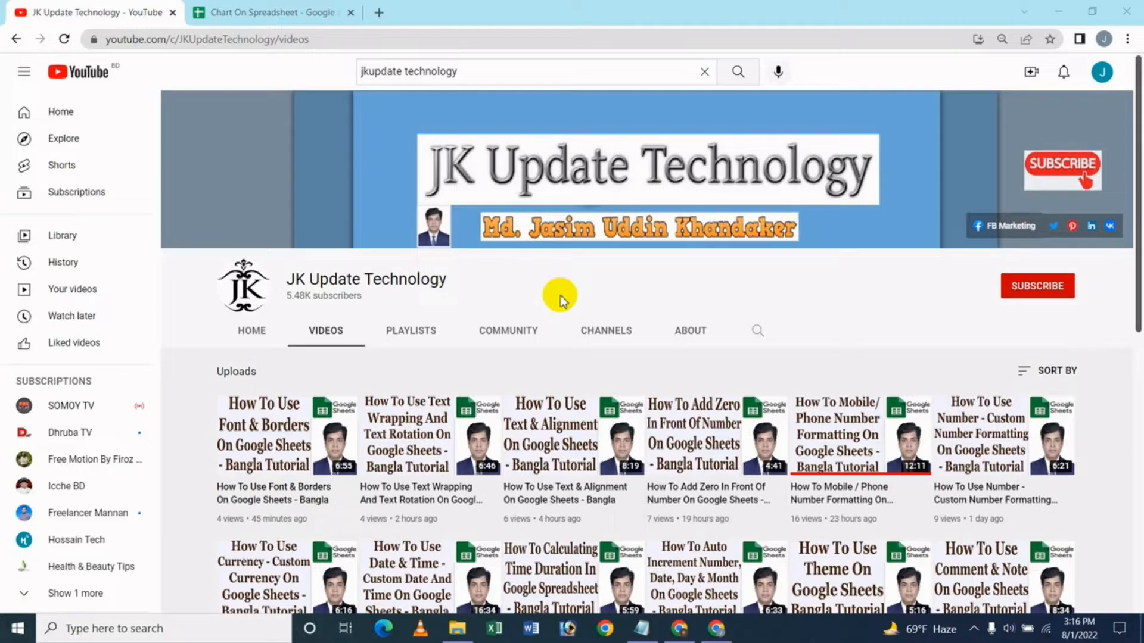
Switch to the Chart On Spreadsheet file in Google Sheets and merge all cells in the range B1:E2 of Sheet19.
click(292, 17)
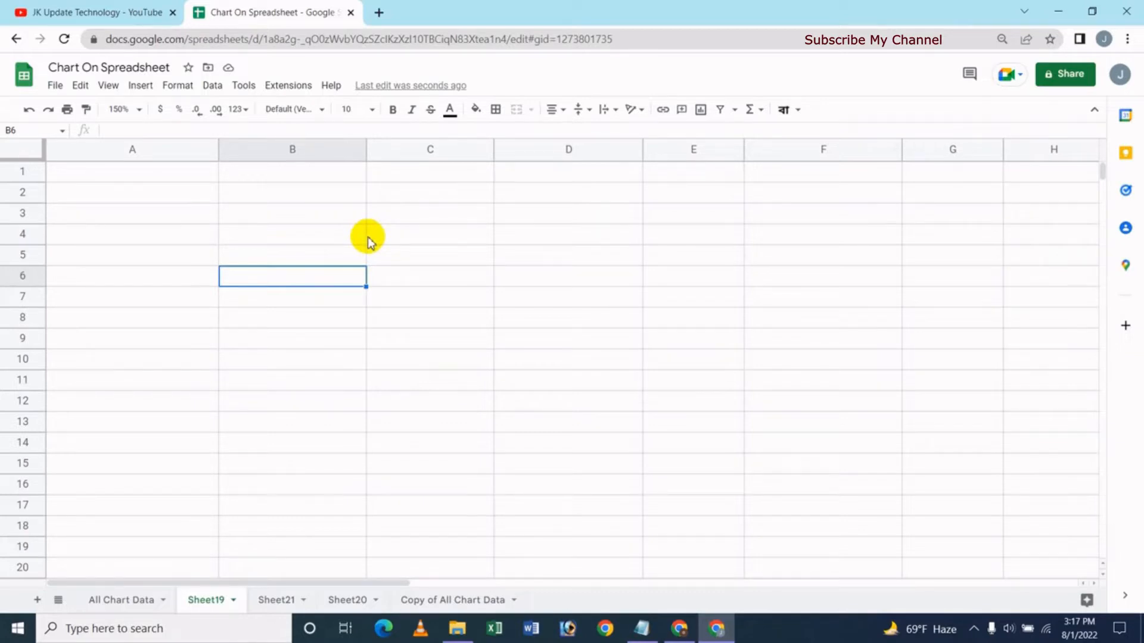
click(419, 241)
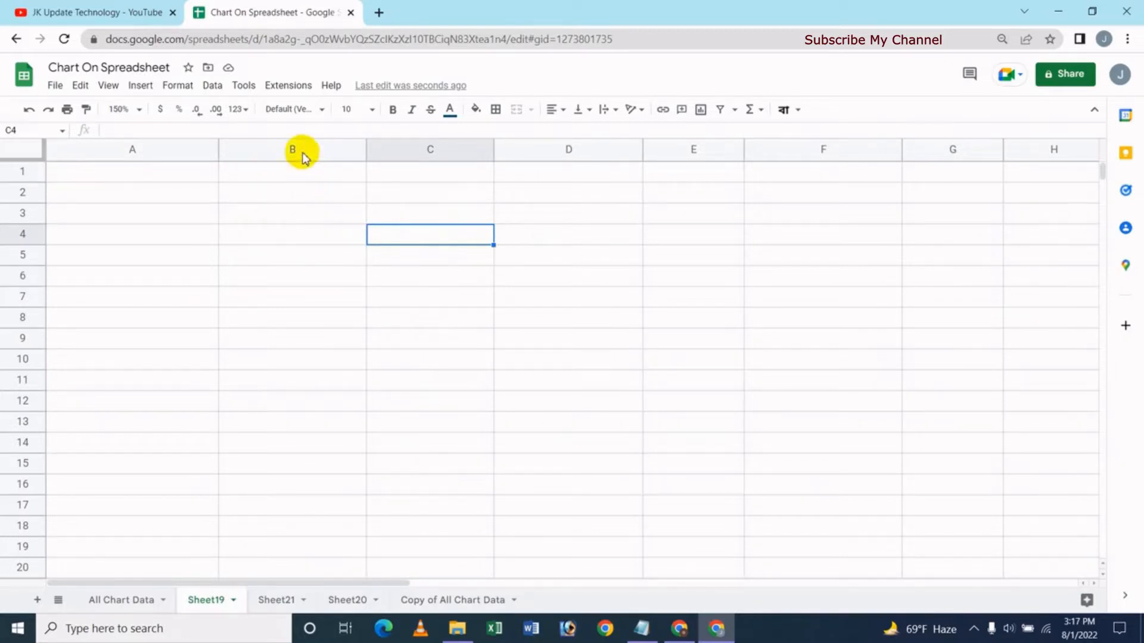
drag(303, 176, 692, 199)
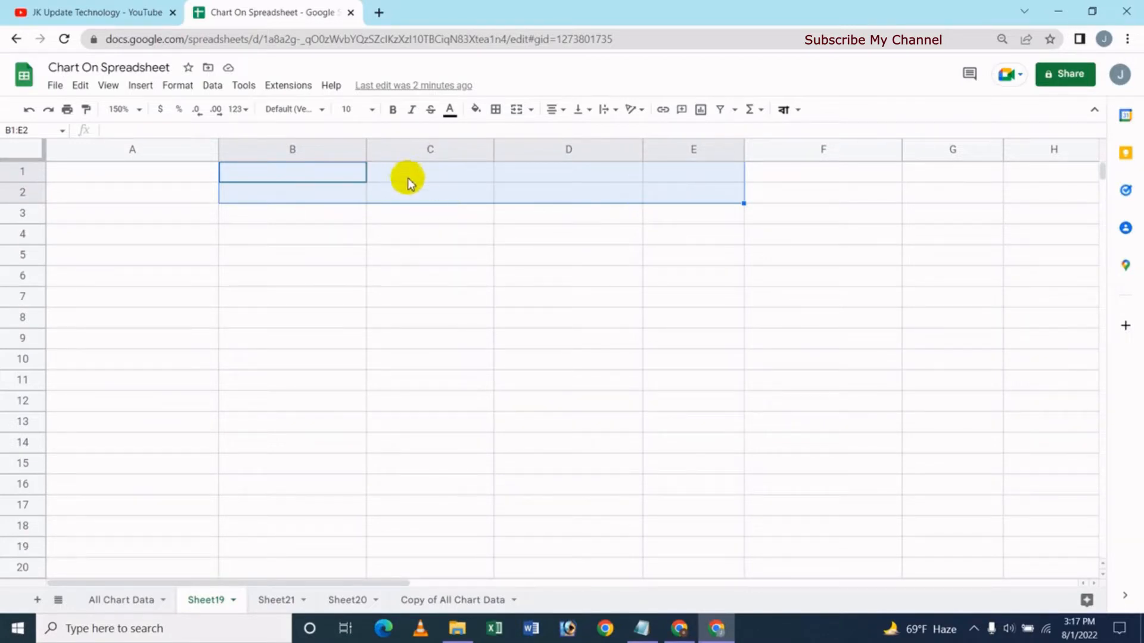
click(182, 88)
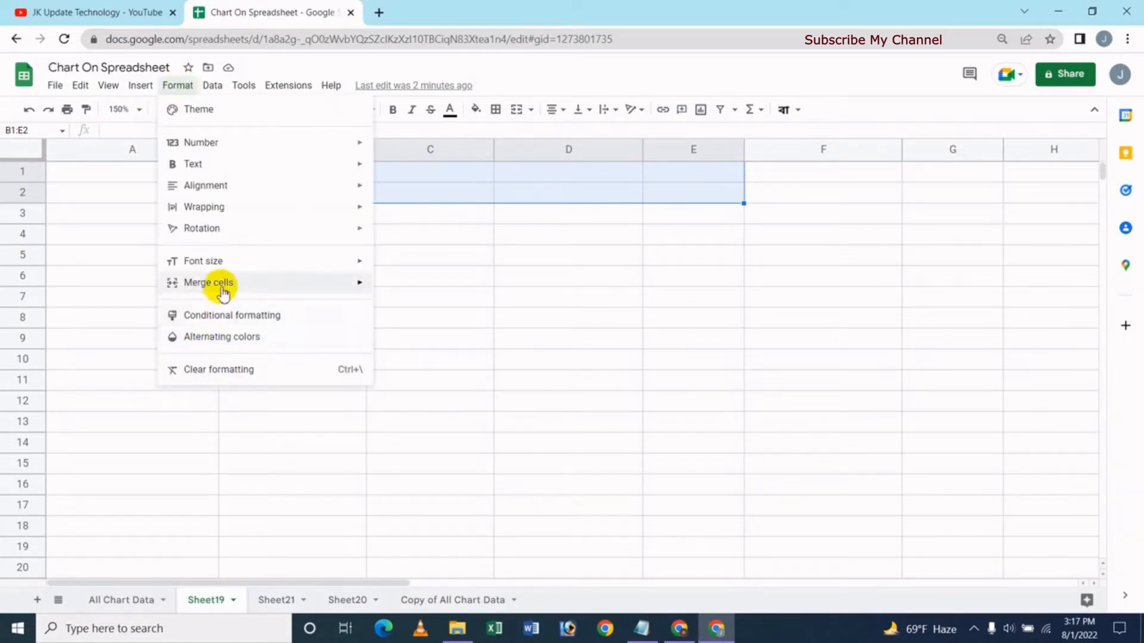
mouse_move(224, 291)
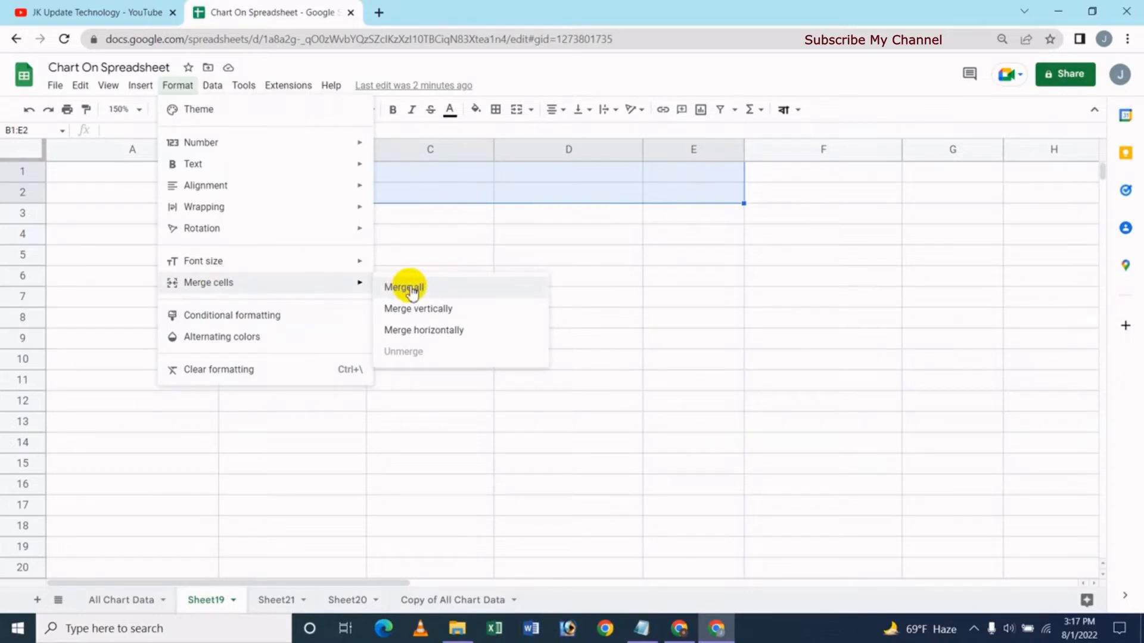
click(595, 61)
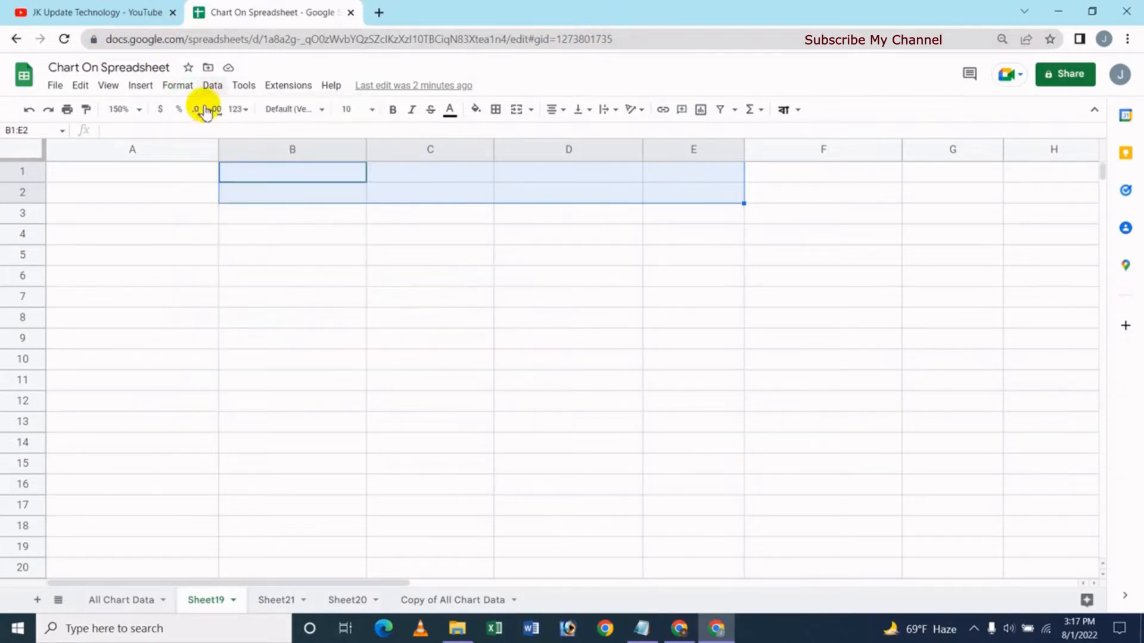
click(530, 113)
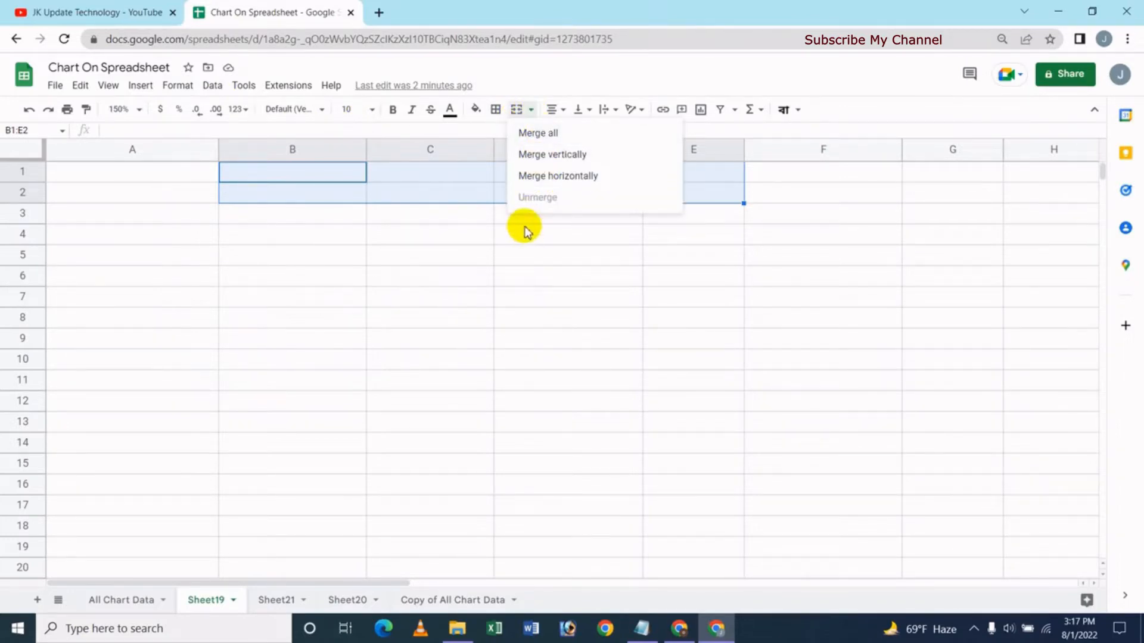
click(542, 138)
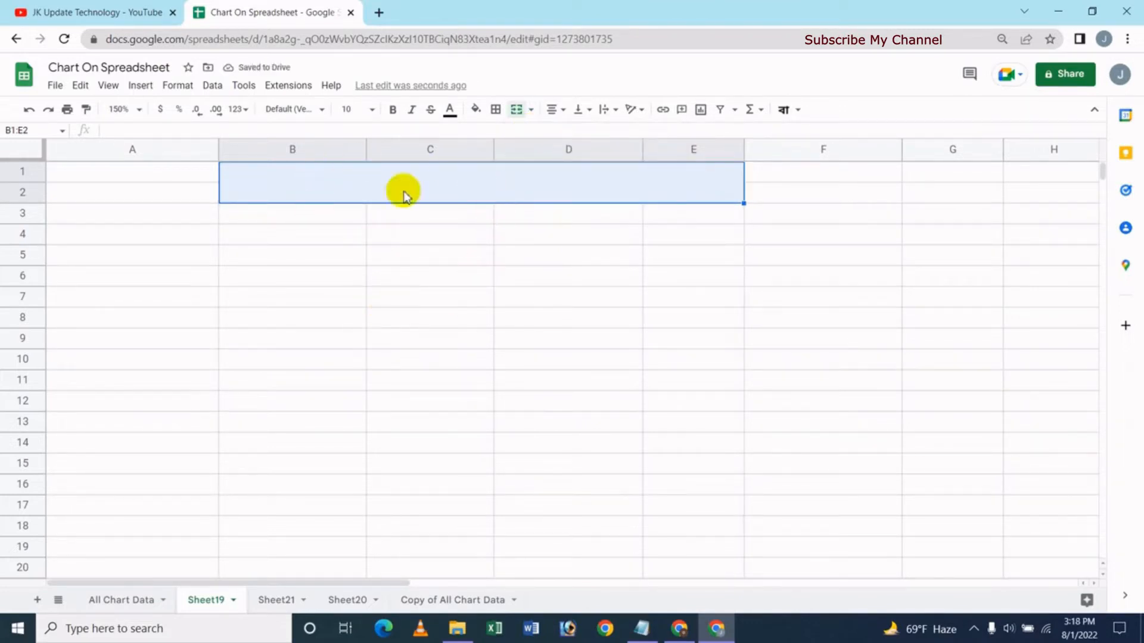
click(419, 220)
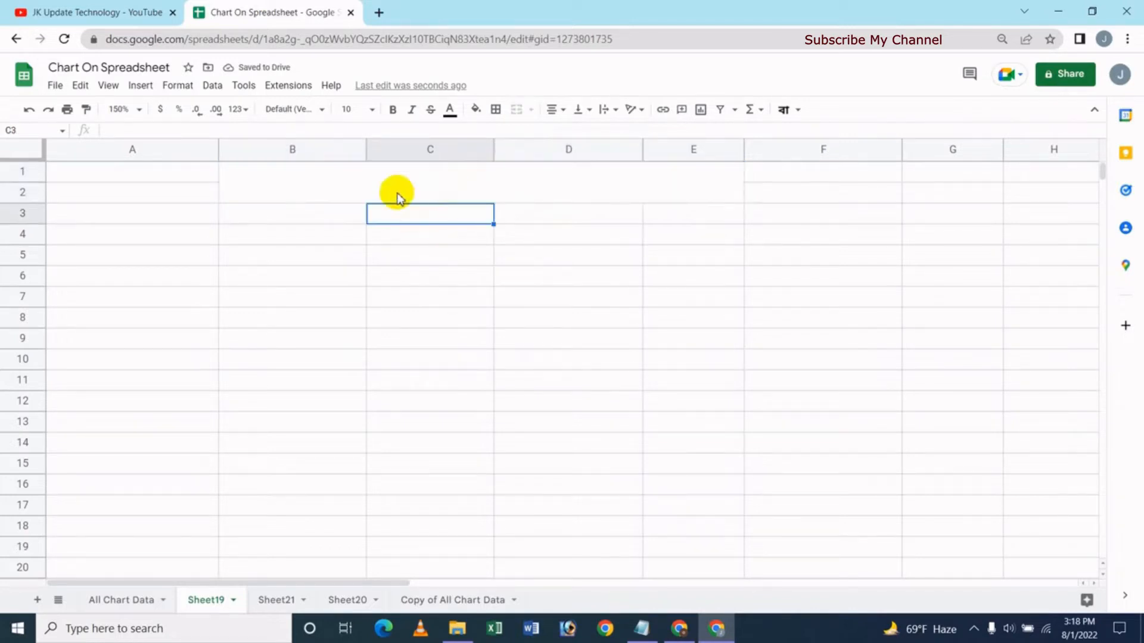
Enter the title "Employee Salary Sheet" in the merged cell B1:E2, centred horizontally and aligned to the middle vertically.
click(393, 189)
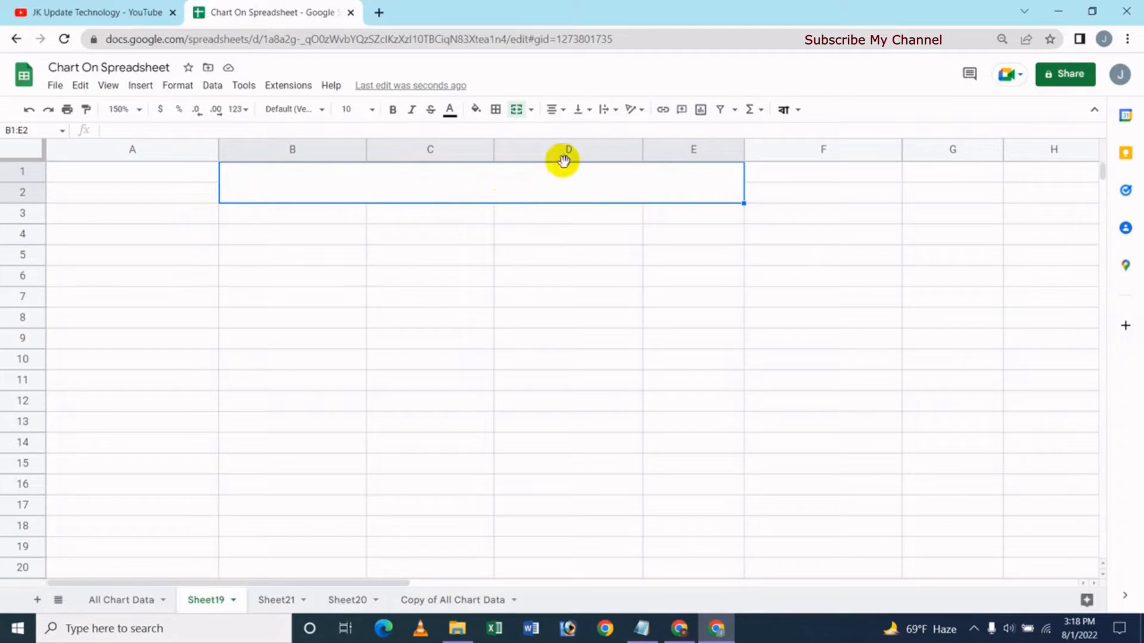
click(564, 115)
click(567, 140)
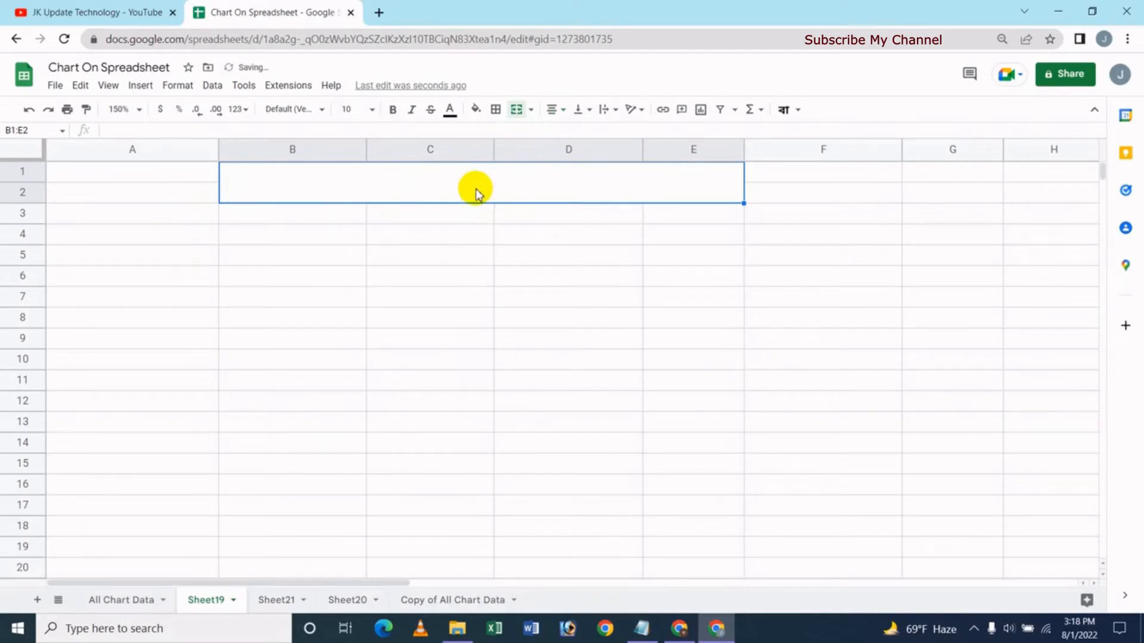
text(Employe)
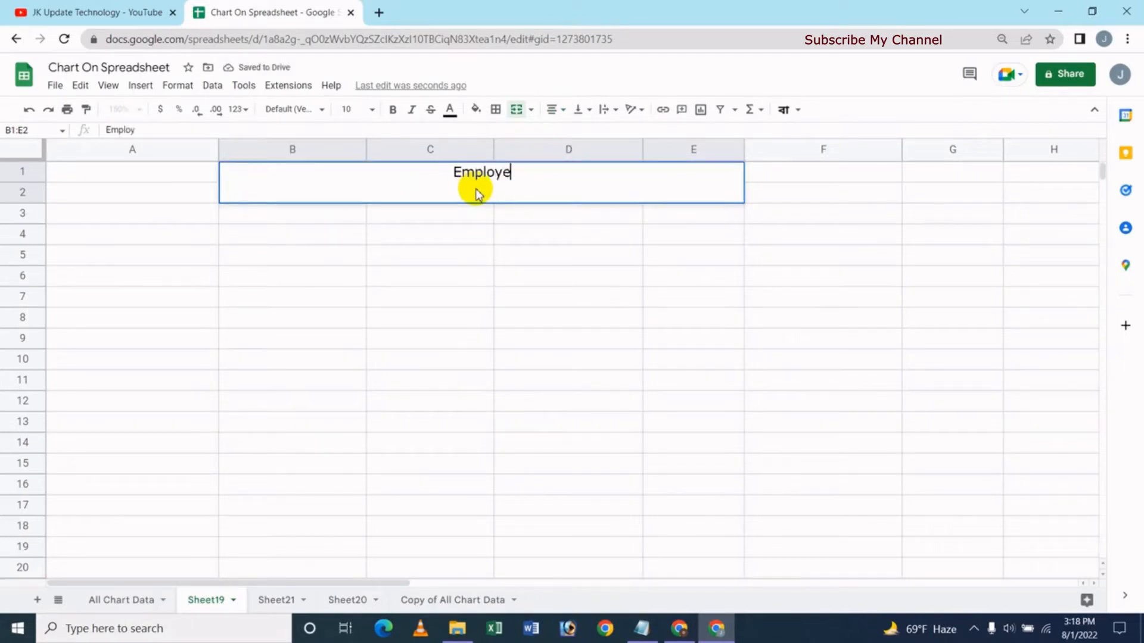
text(e Salary She)
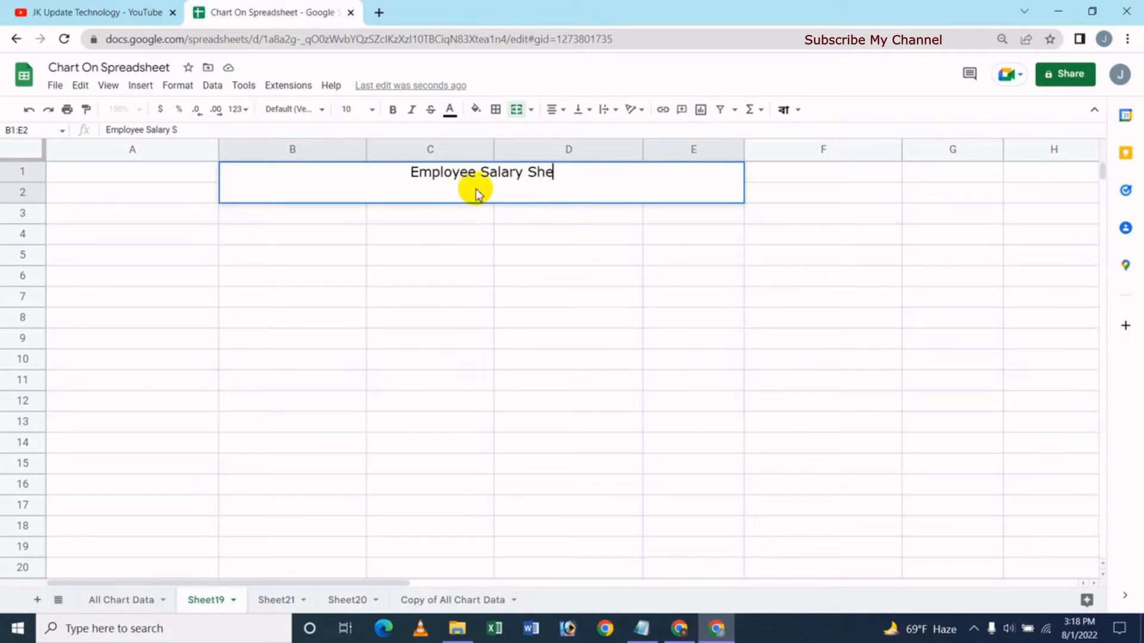
text(et)
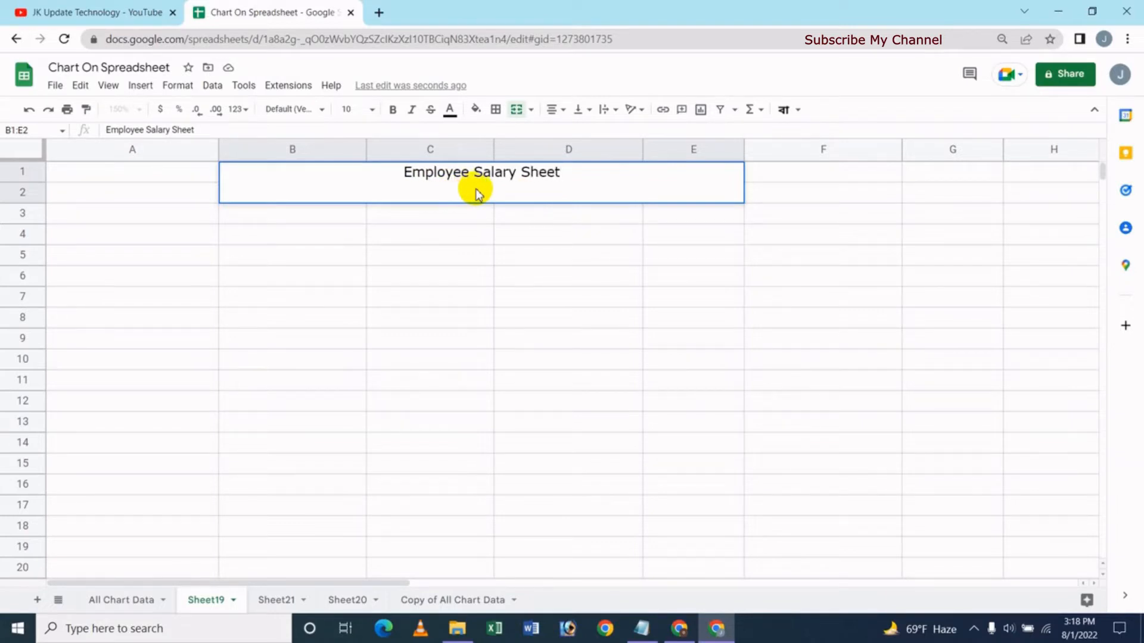
key(Return)
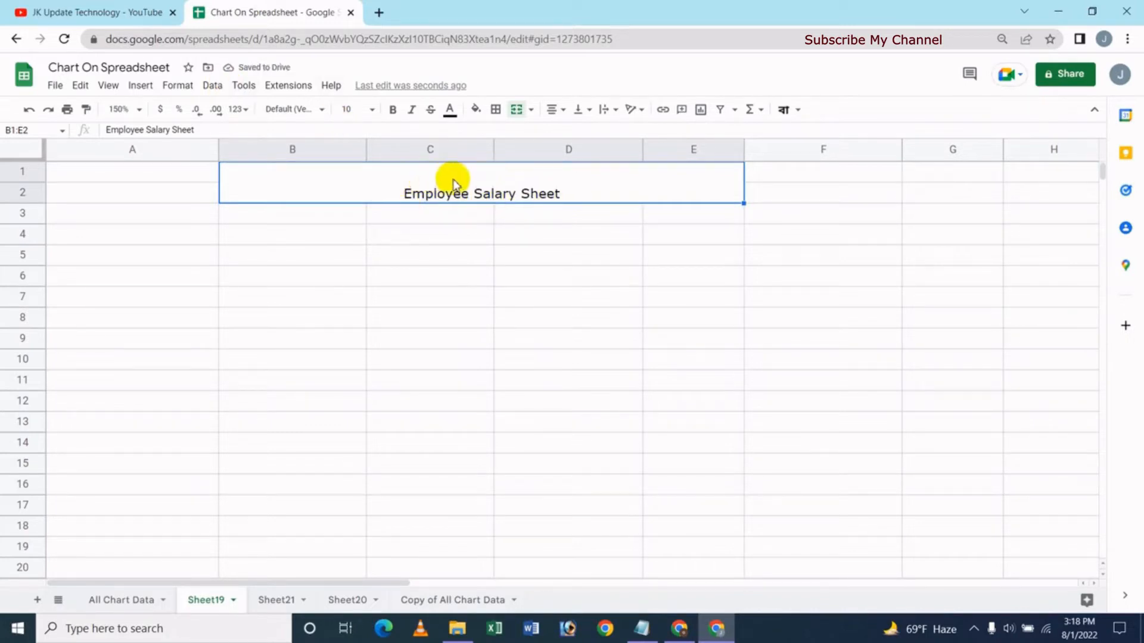
click(588, 111)
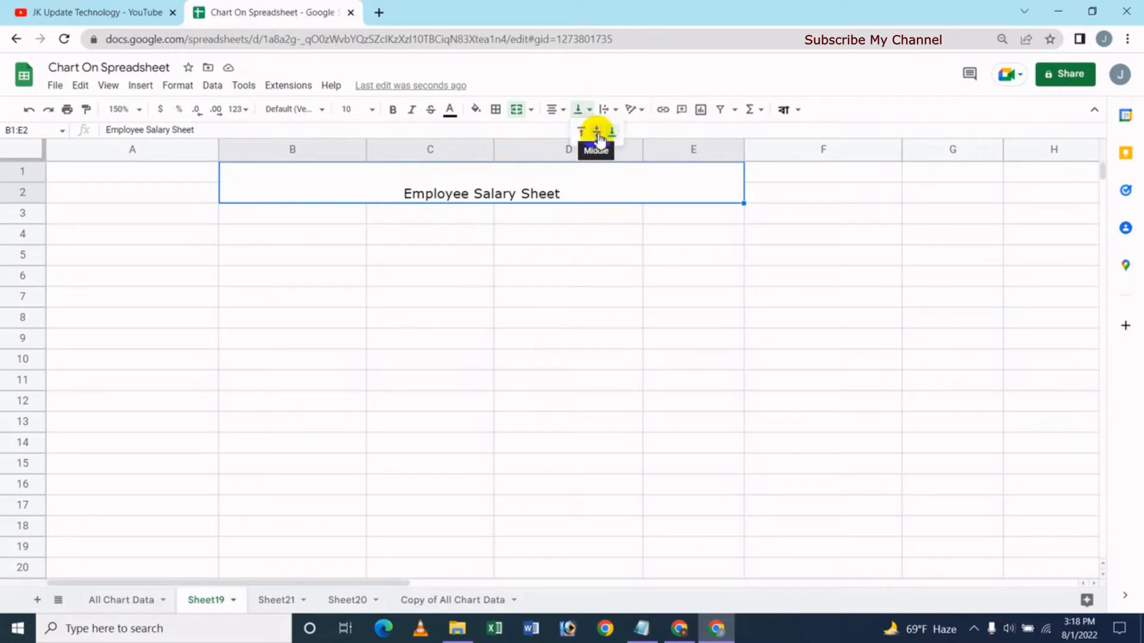
click(598, 136)
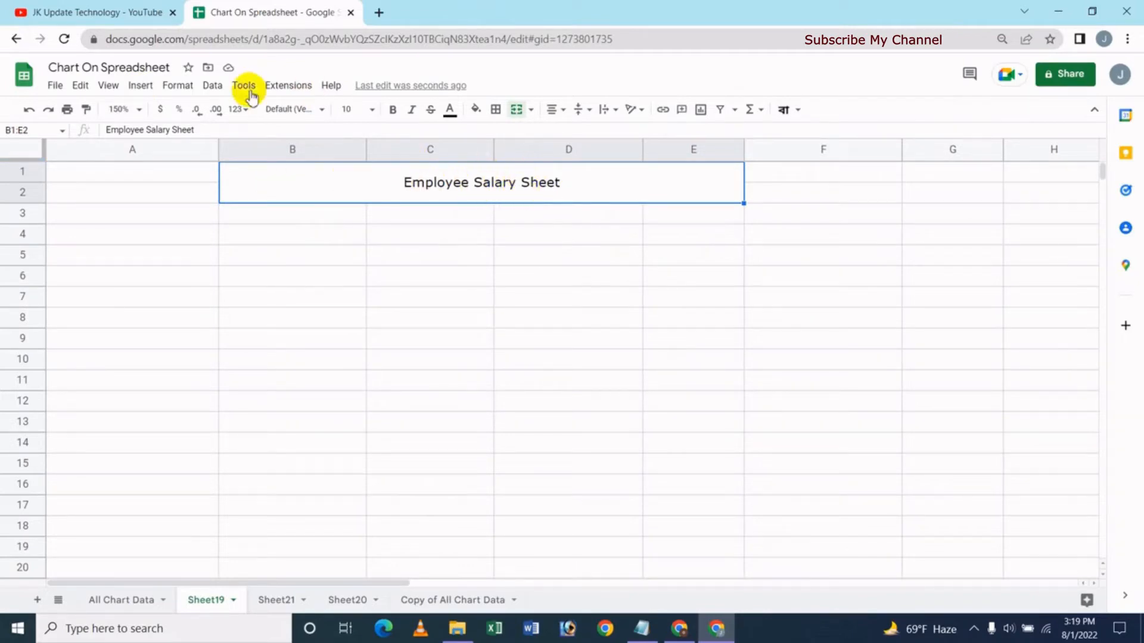
click(189, 90)
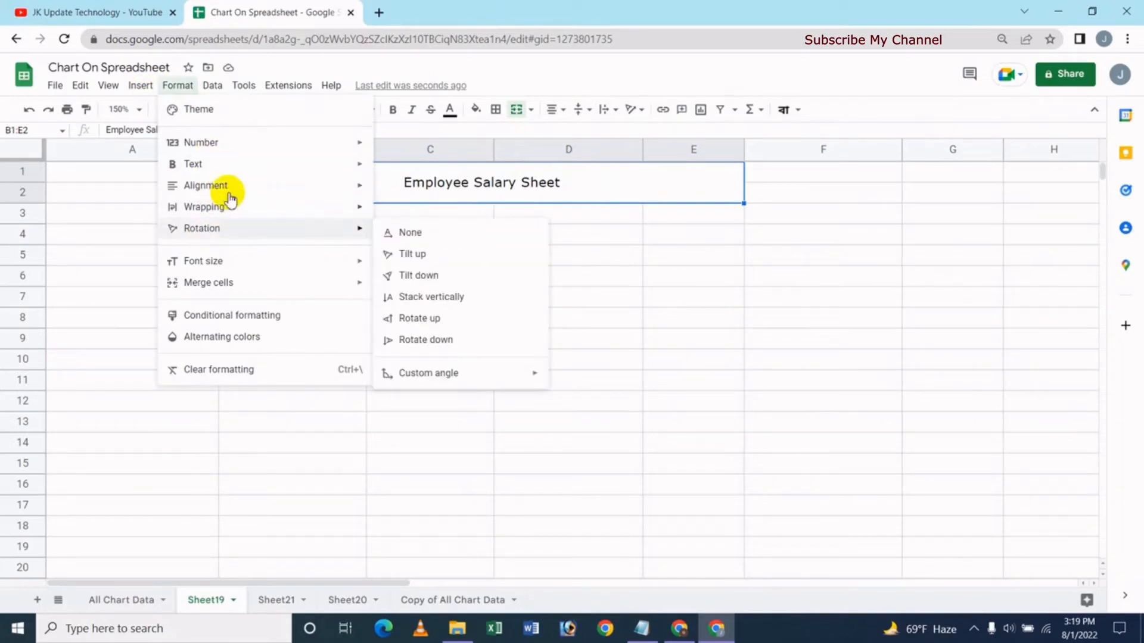
click(527, 253)
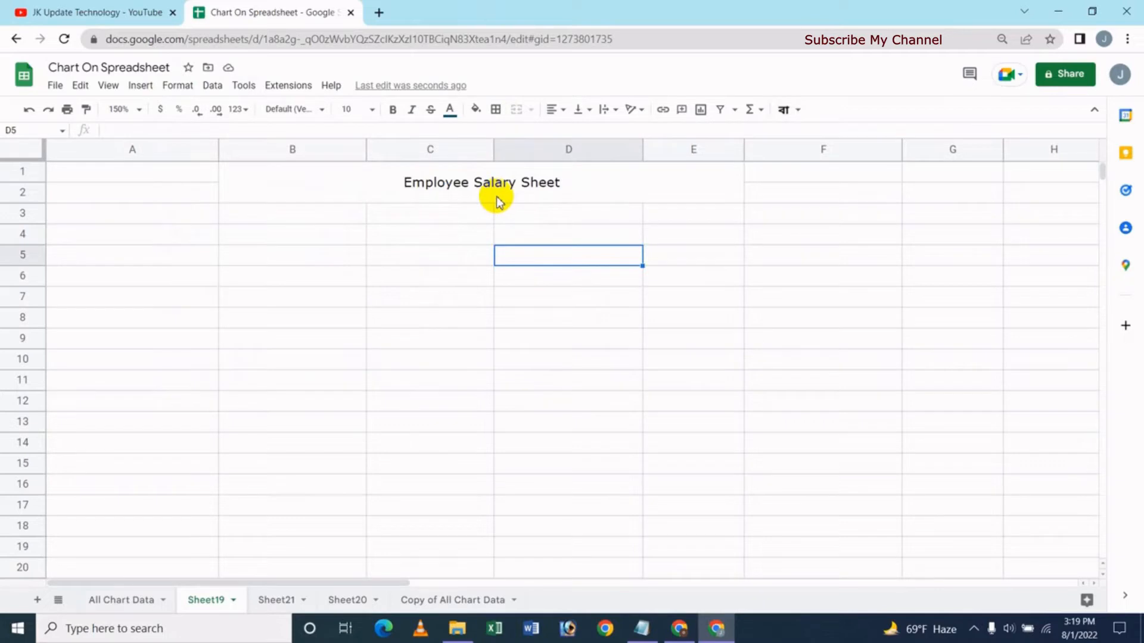
click(413, 186)
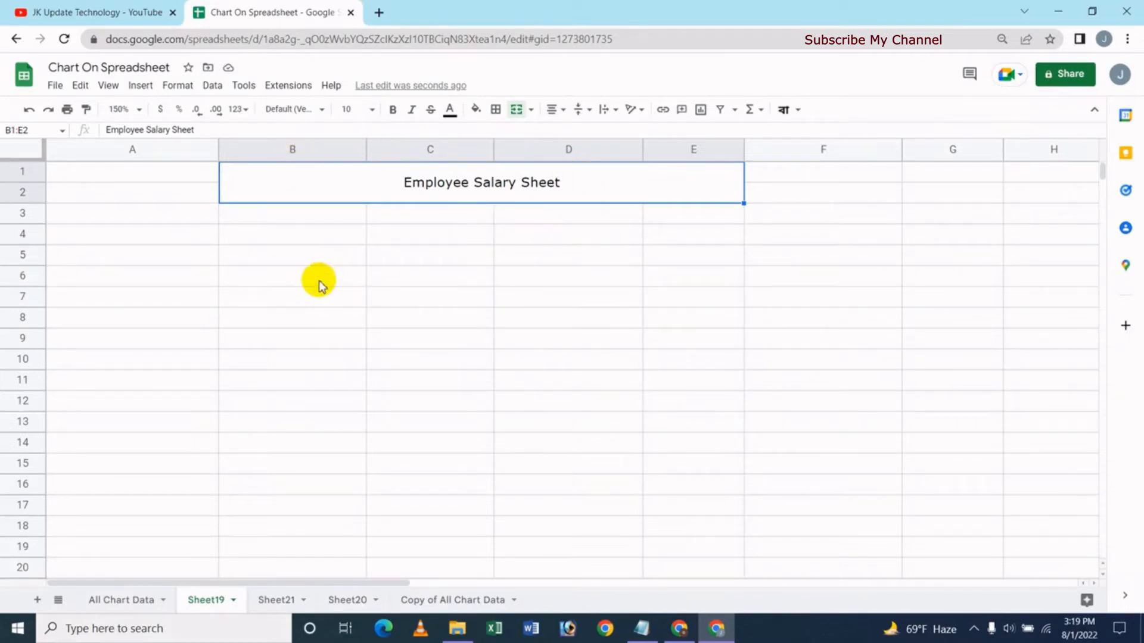
click(444, 282)
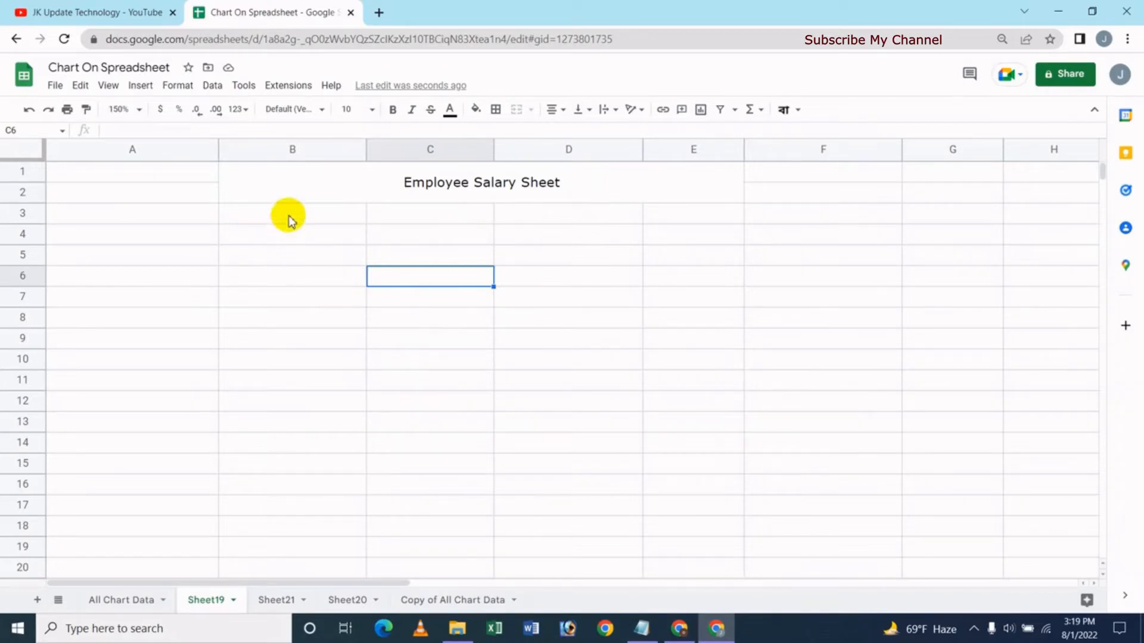
Merge the range B3:E9 vertically so each column from B to E becomes one tall cell.
drag(291, 216, 666, 342)
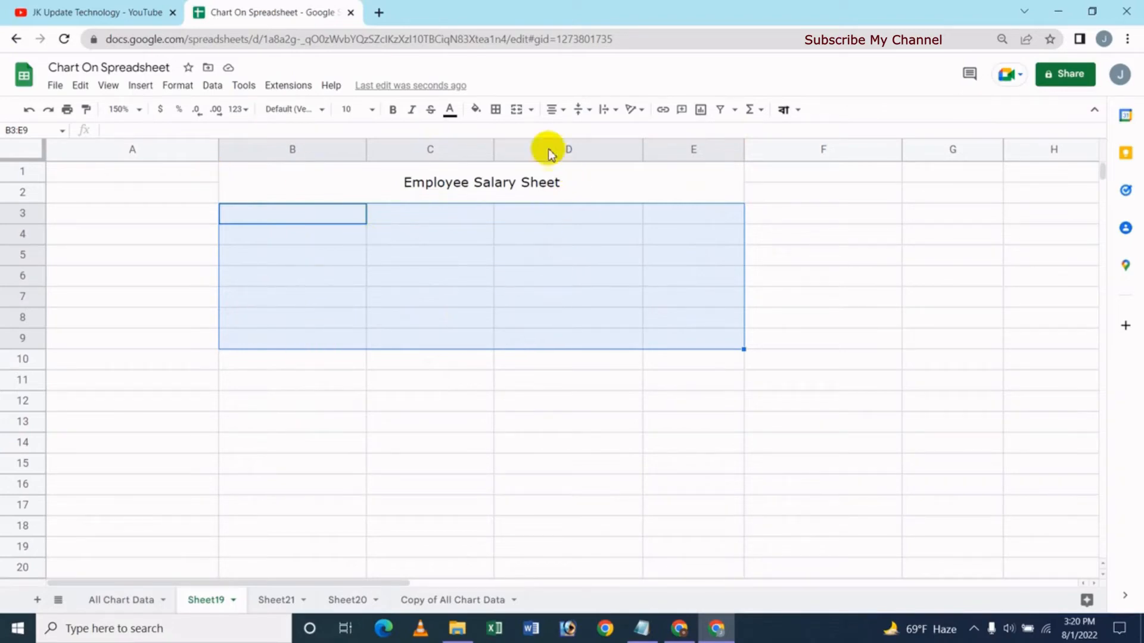
click(532, 111)
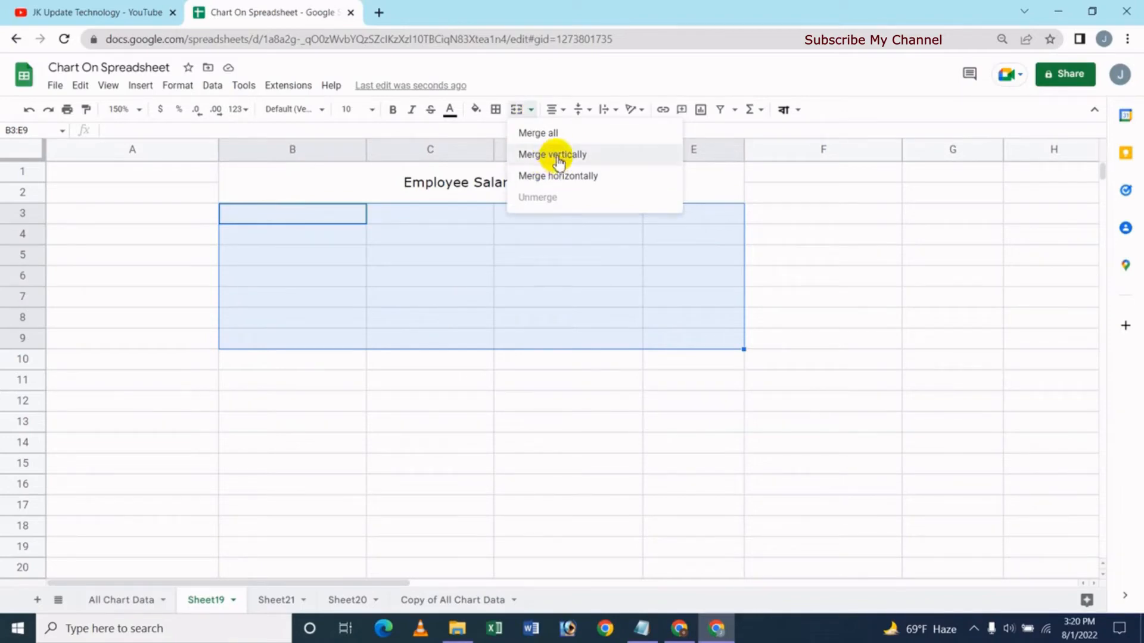
click(559, 157)
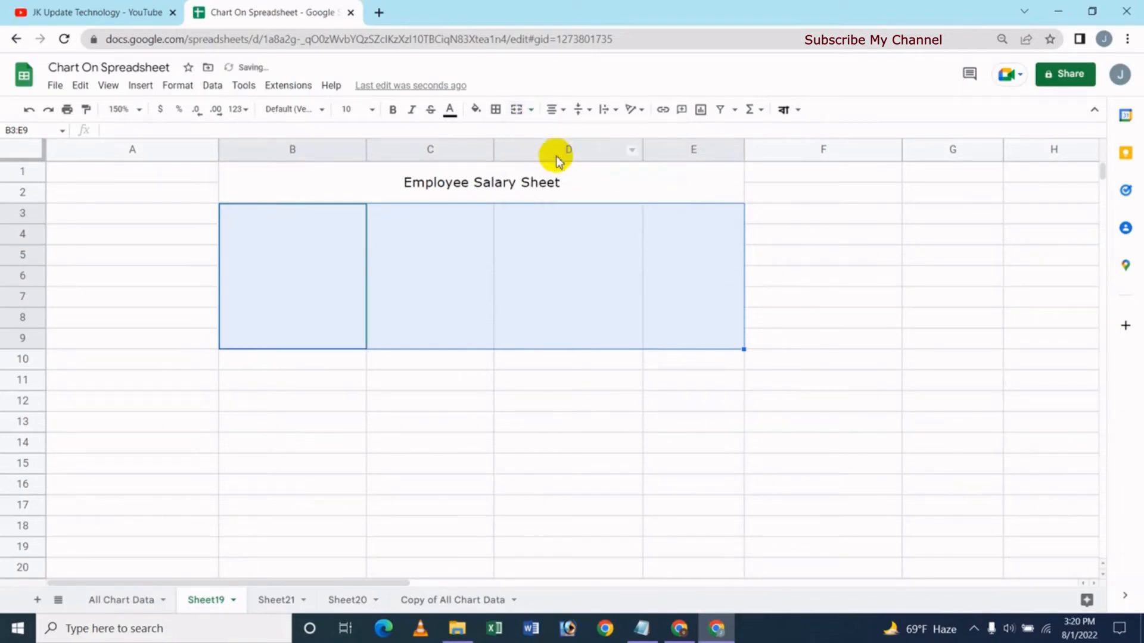
Examine the vertically merged cells in columns B to E, rows 3 to 9, one by one.
click(320, 271)
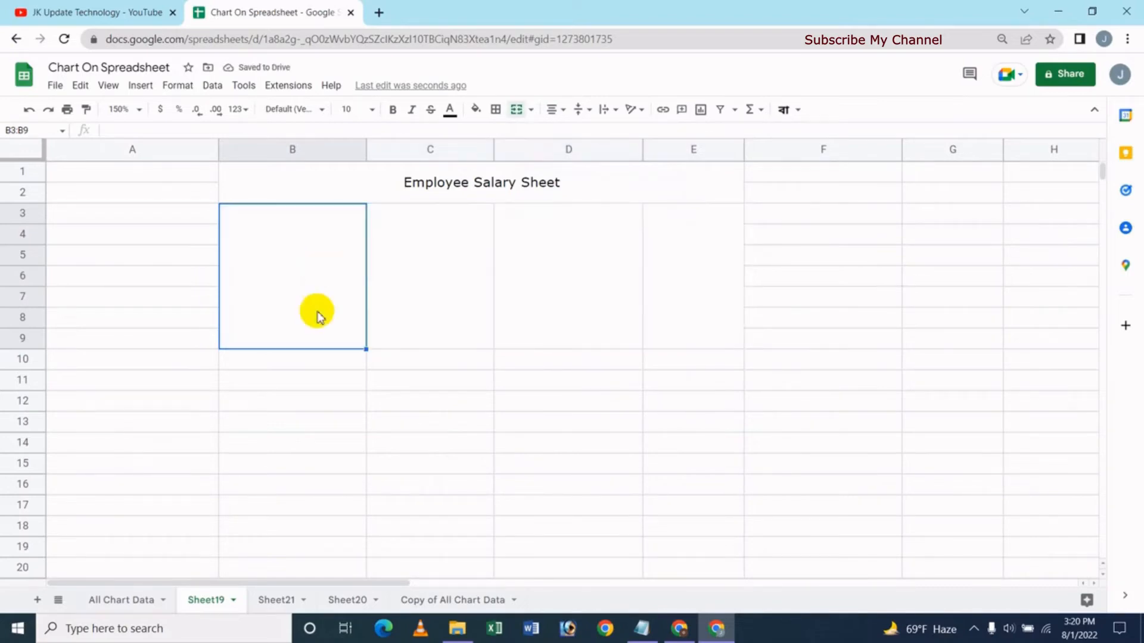
click(437, 307)
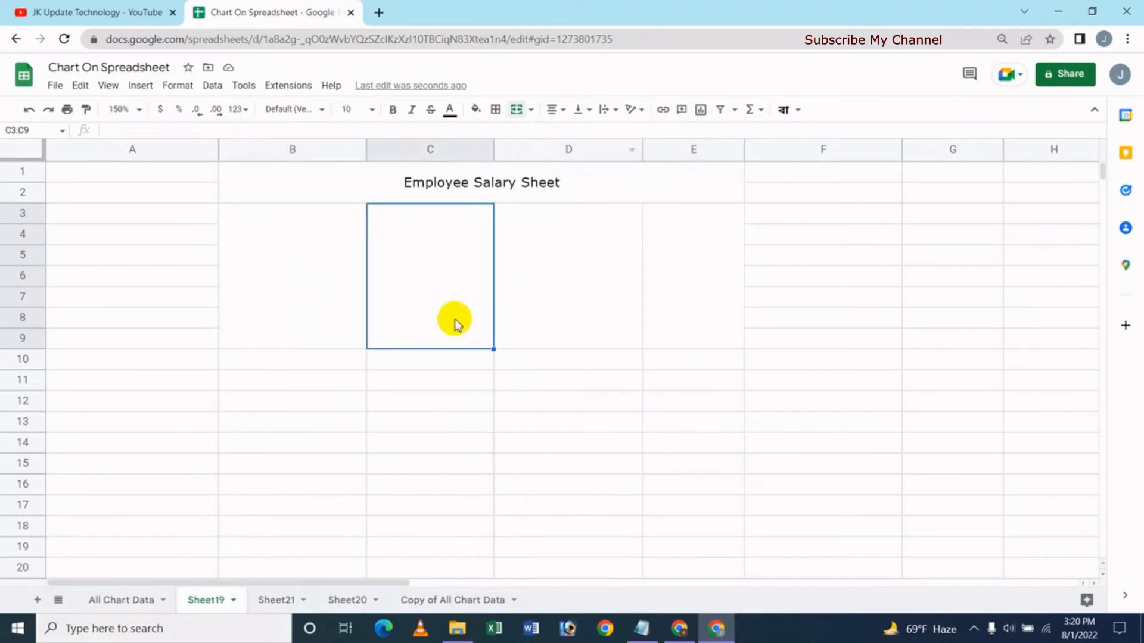
click(290, 271)
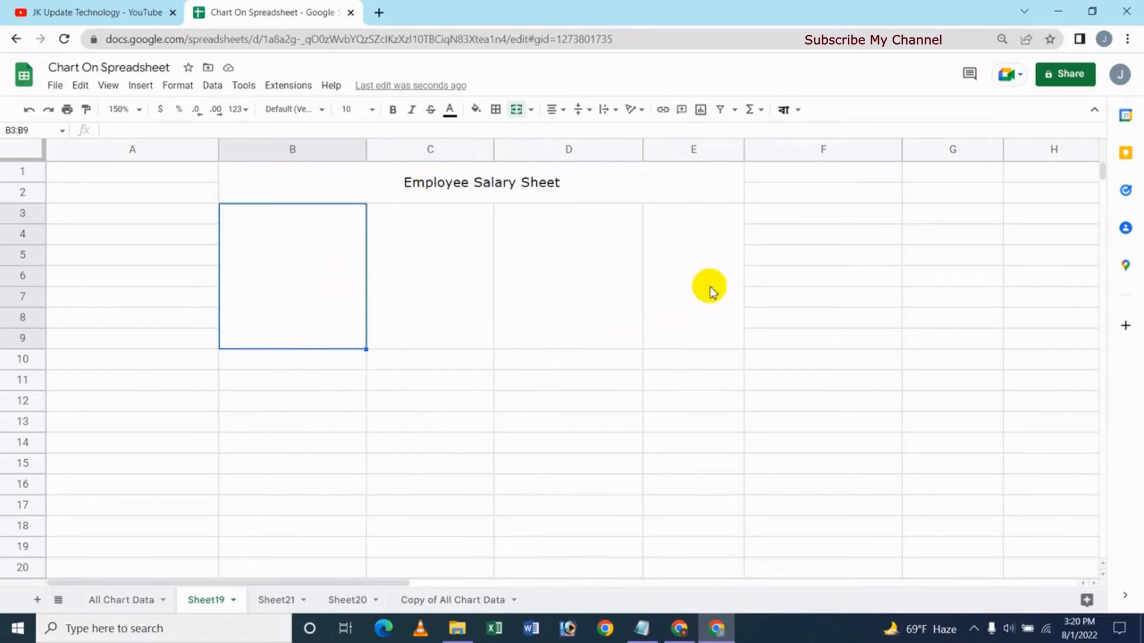
click(427, 281)
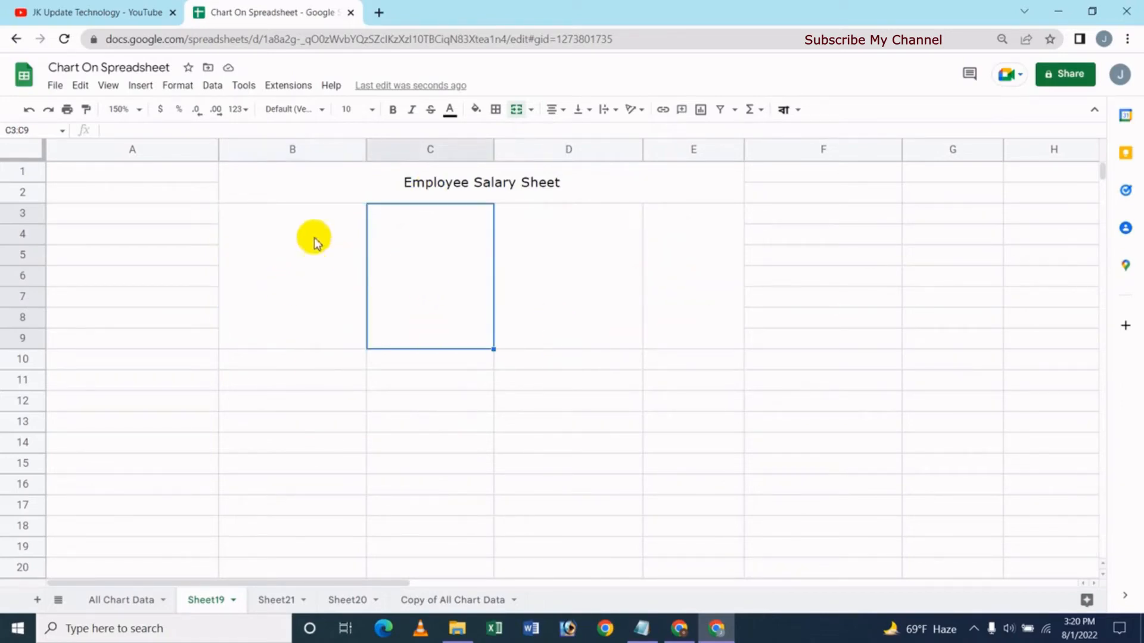
click(282, 269)
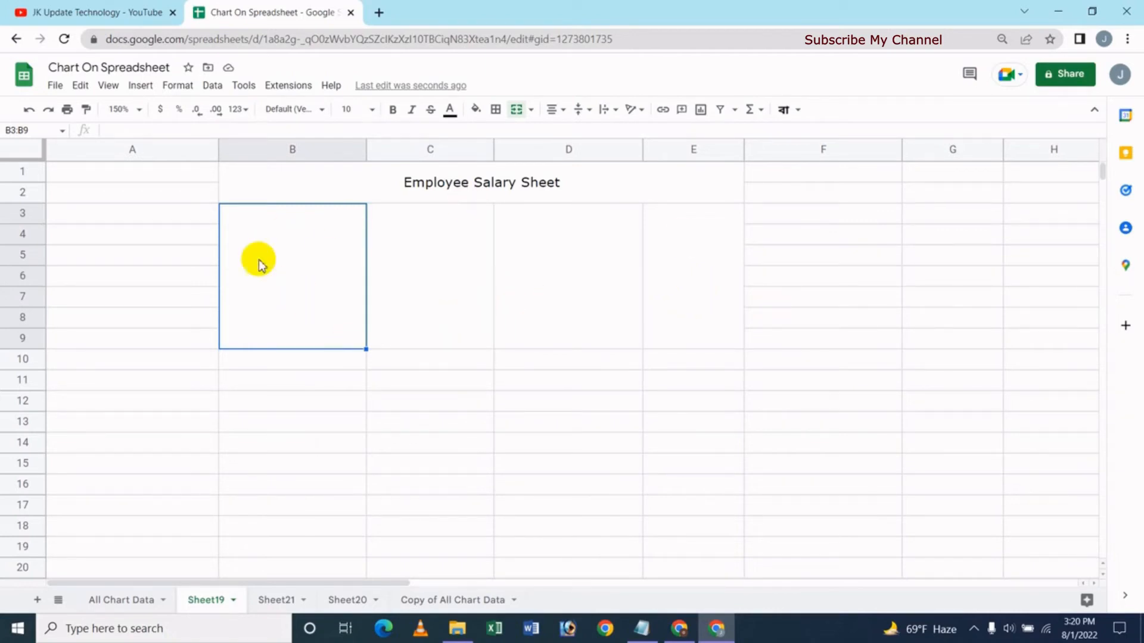
click(462, 289)
click(552, 290)
click(665, 283)
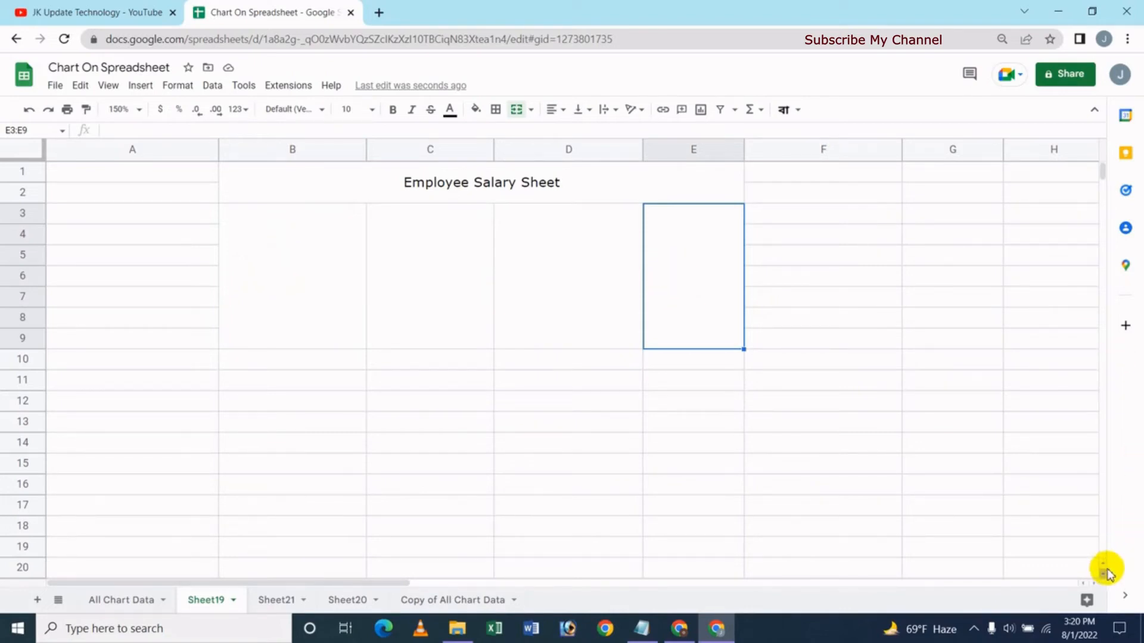
Merge the range B11:E17 horizontally so each row from 11 to 17 becomes one wide cell.
scroll(1104, 579, down, 3)
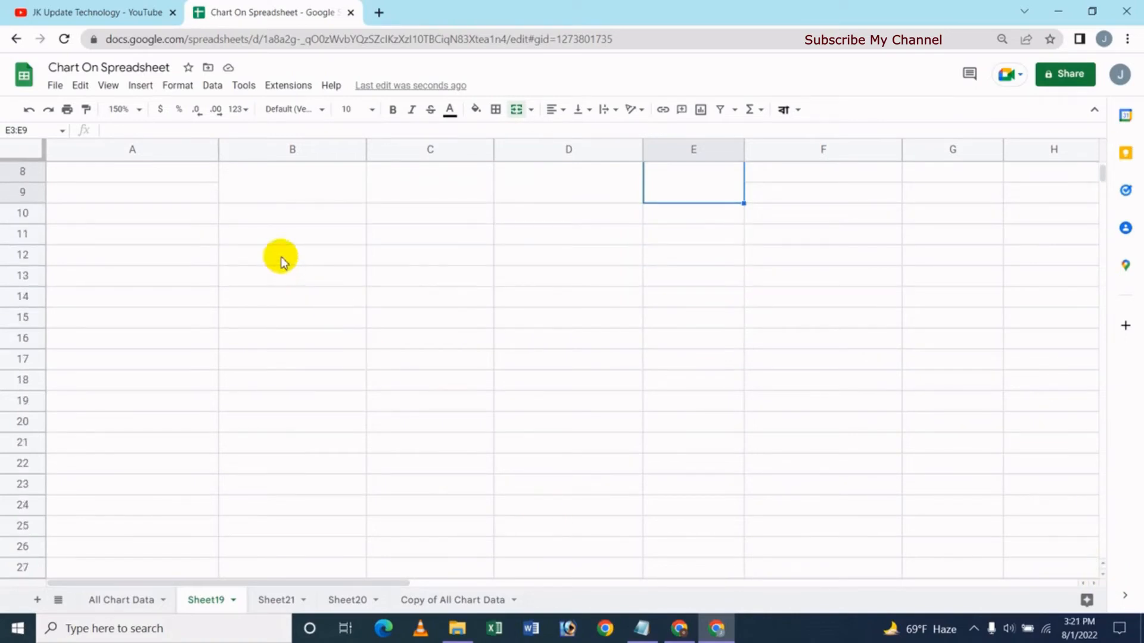
drag(276, 235, 651, 368)
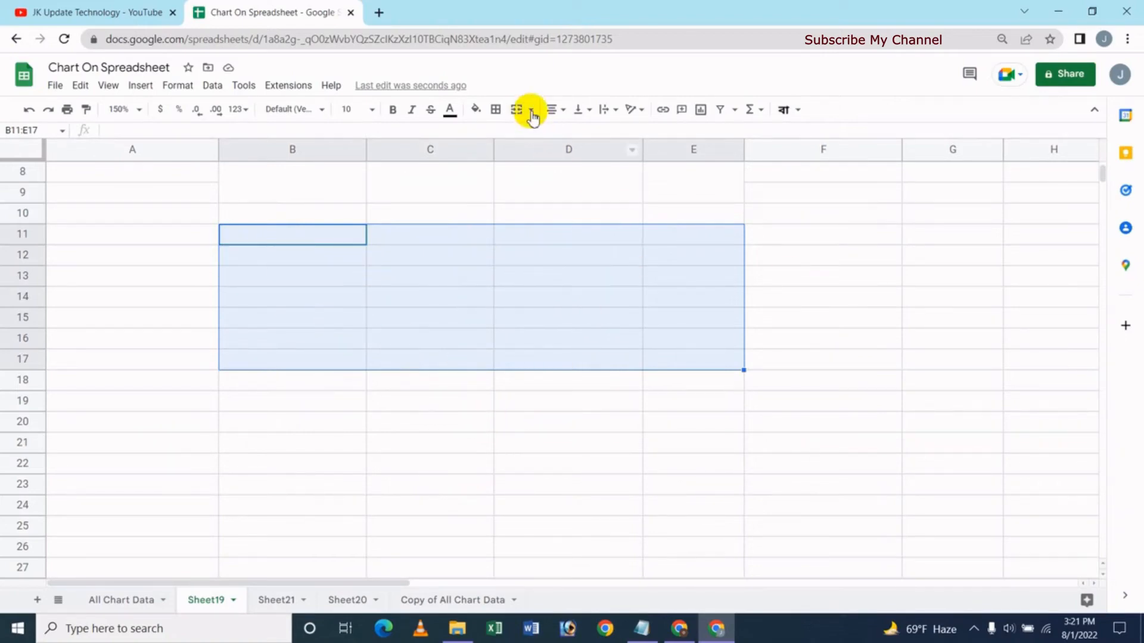
click(529, 110)
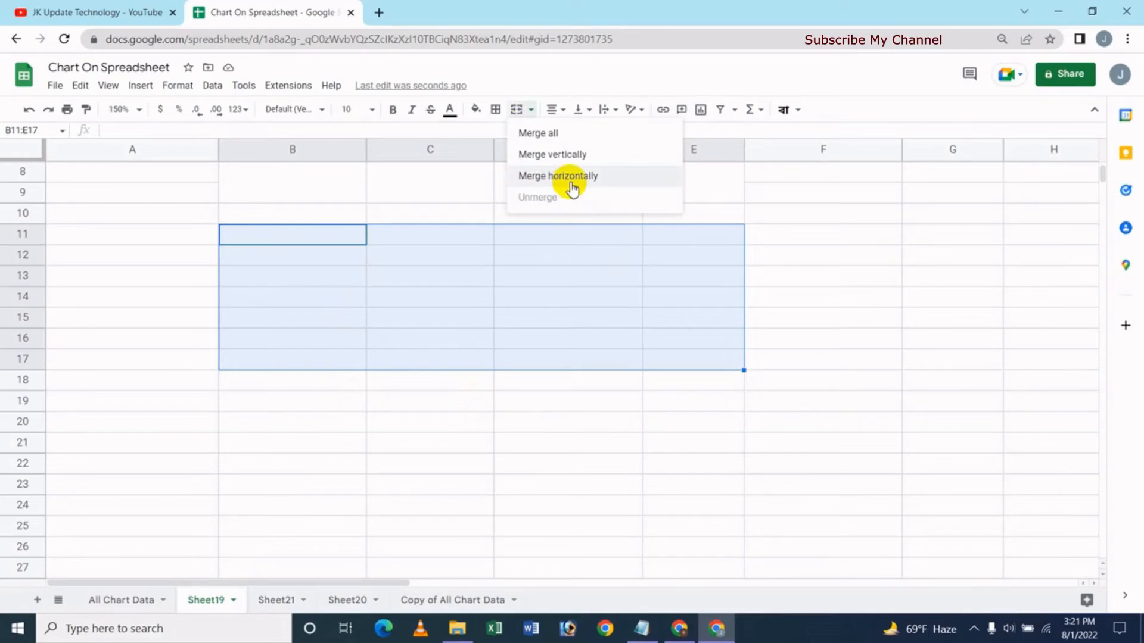
click(621, 76)
click(180, 89)
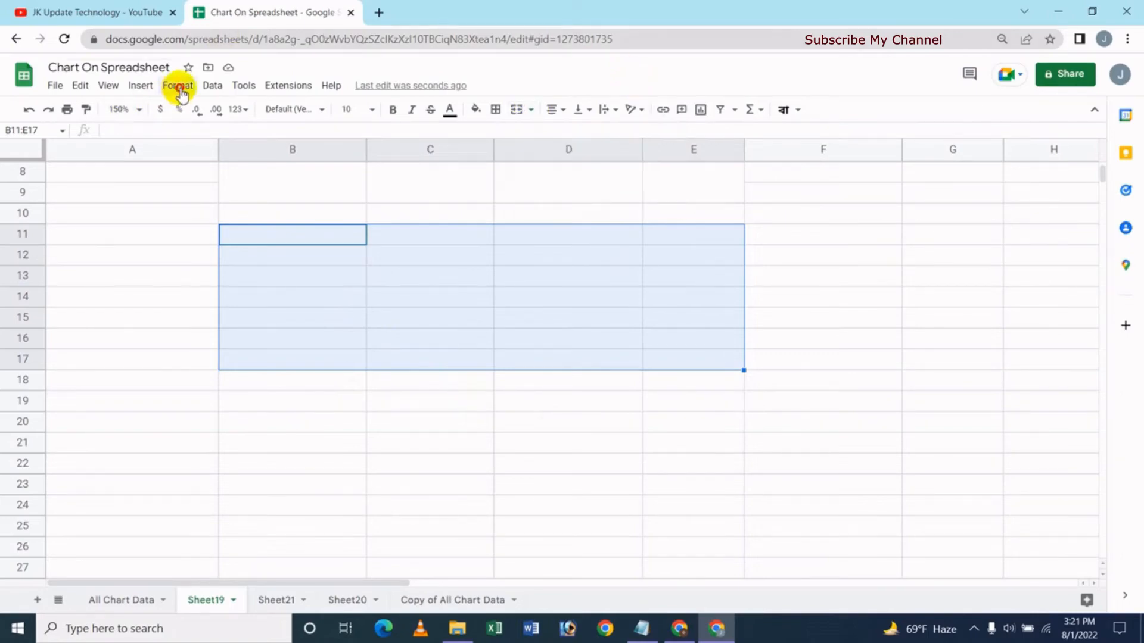
mouse_move(231, 289)
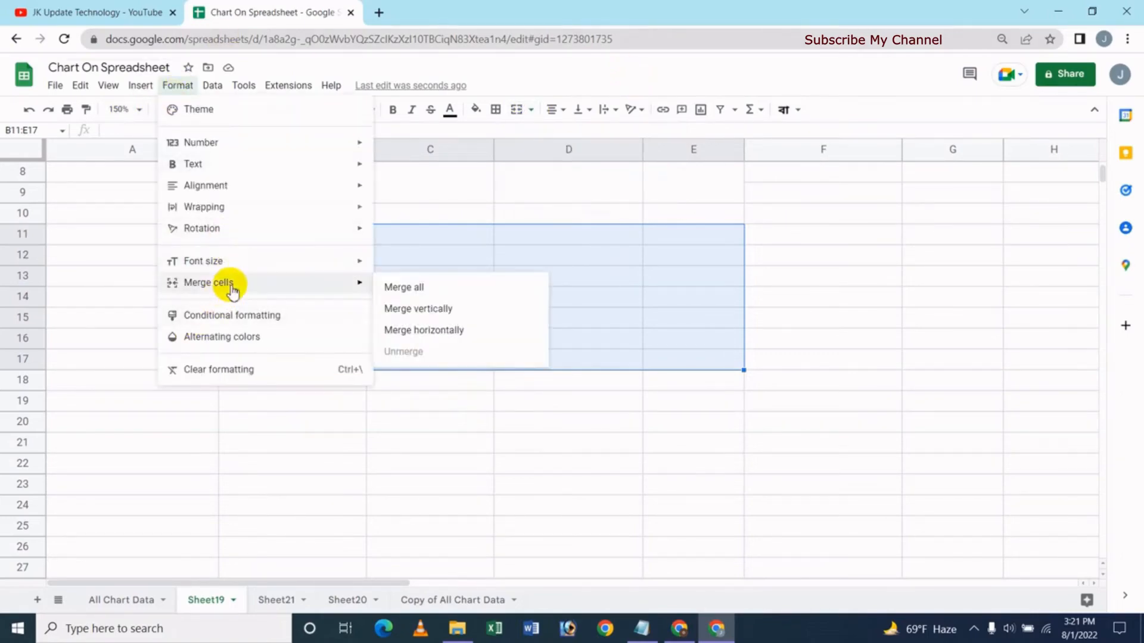
click(442, 337)
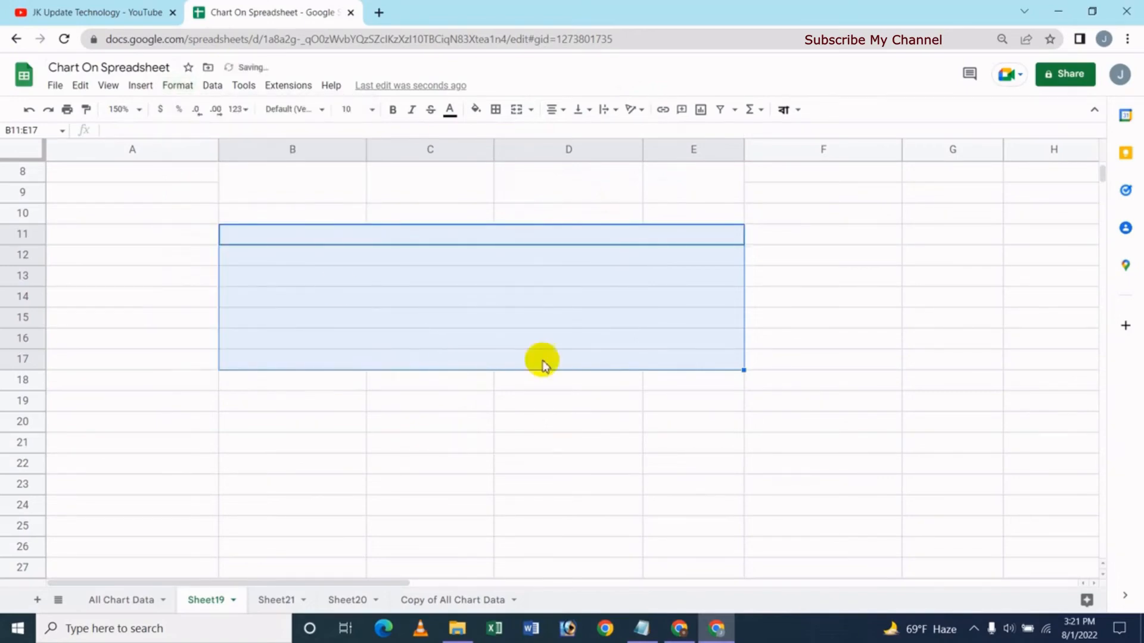
Examine the horizontally merged cells in rows 11 and 12 and review the merged ranges above them at 200% zoom.
click(320, 262)
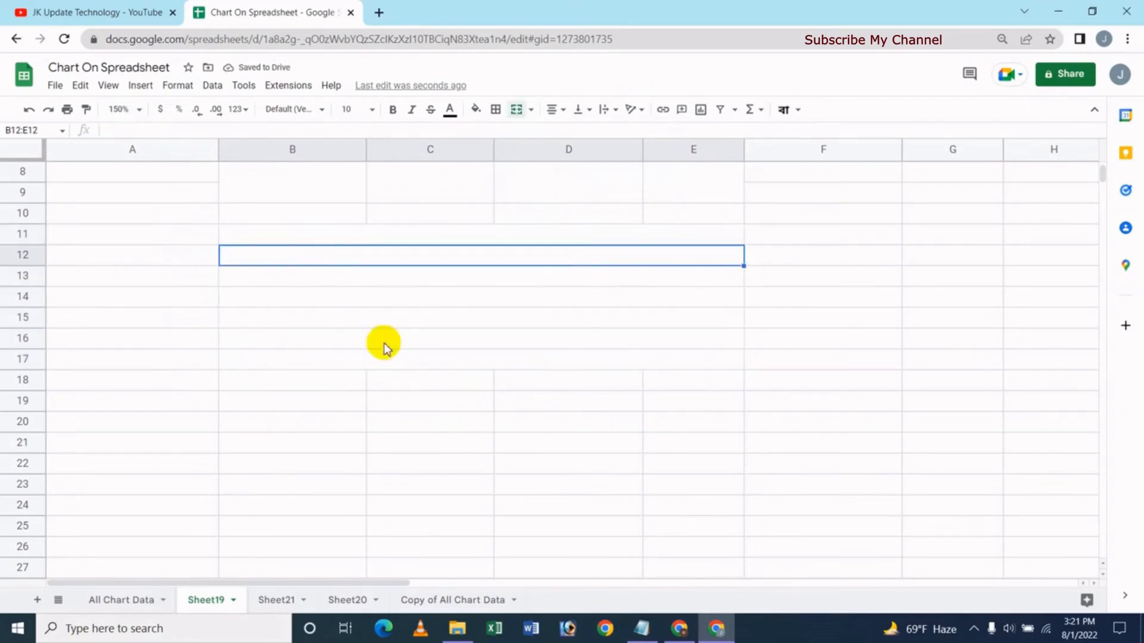
click(276, 238)
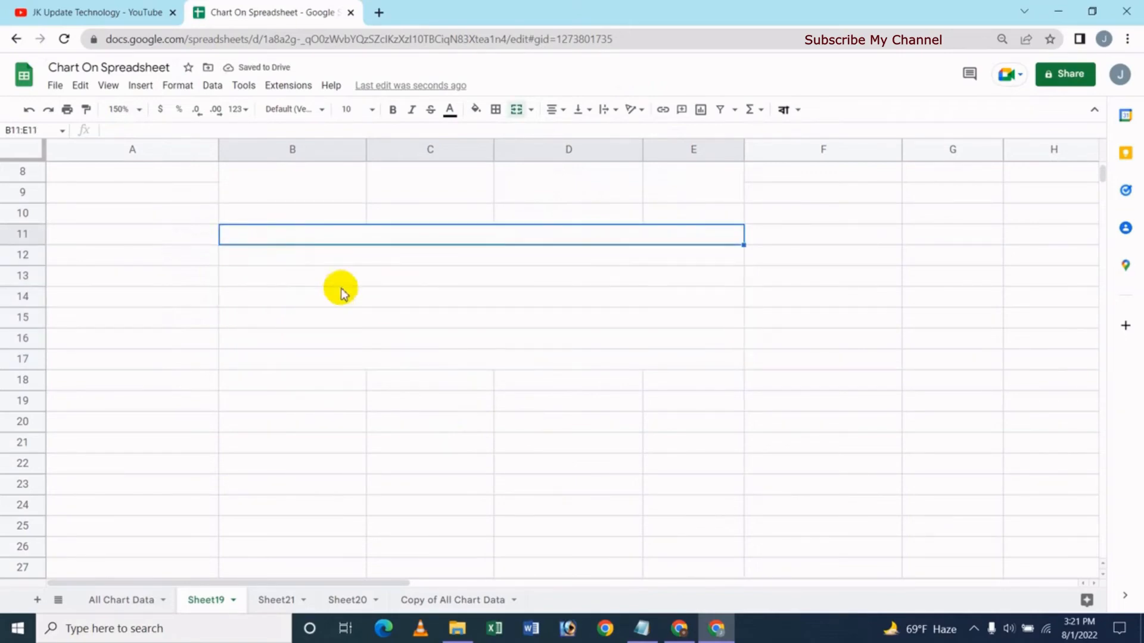
click(318, 263)
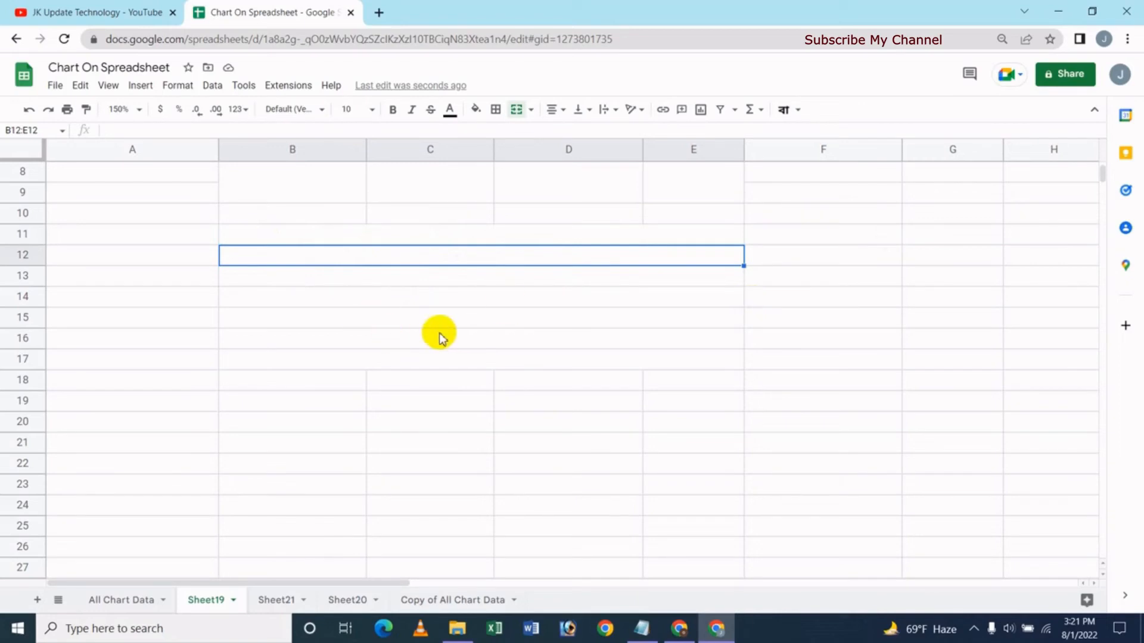
click(140, 113)
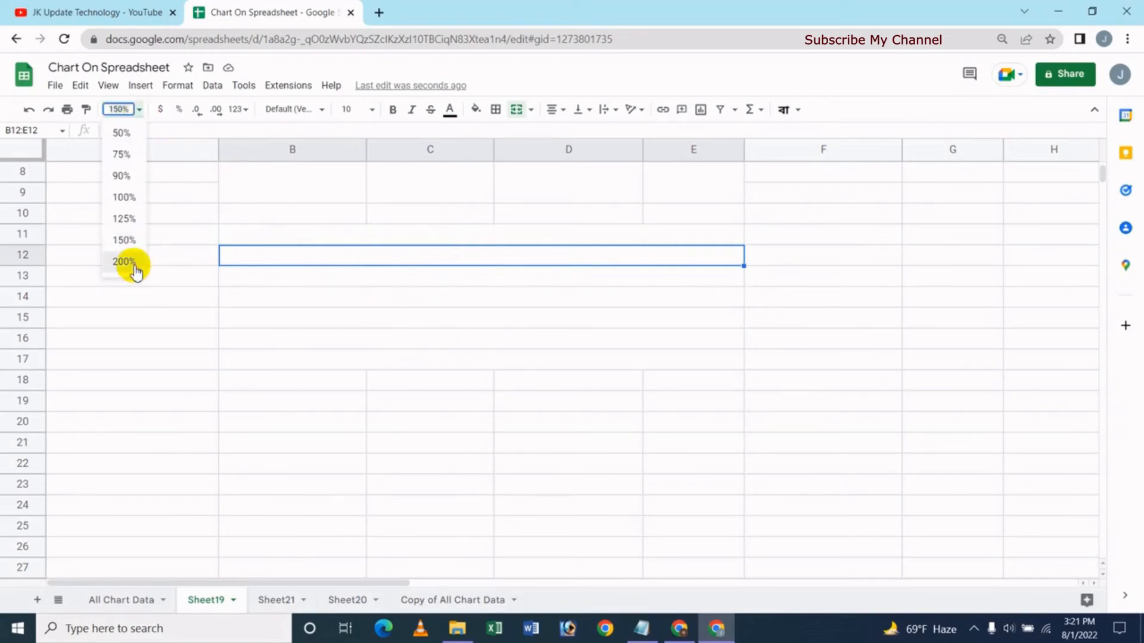
click(133, 262)
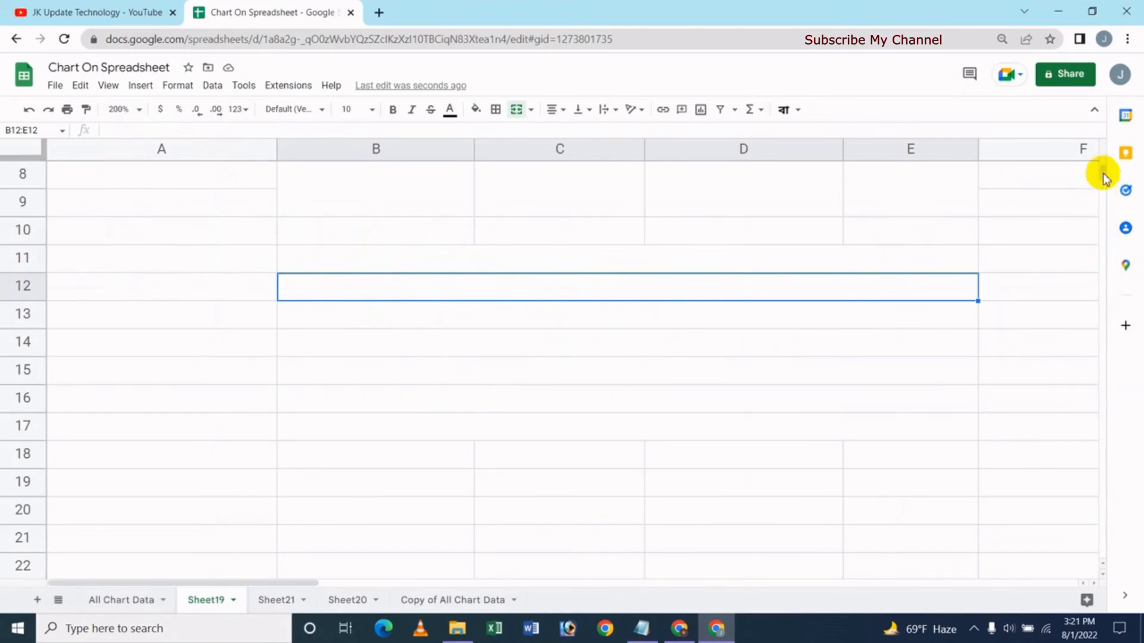
drag(1102, 174, 1100, 169)
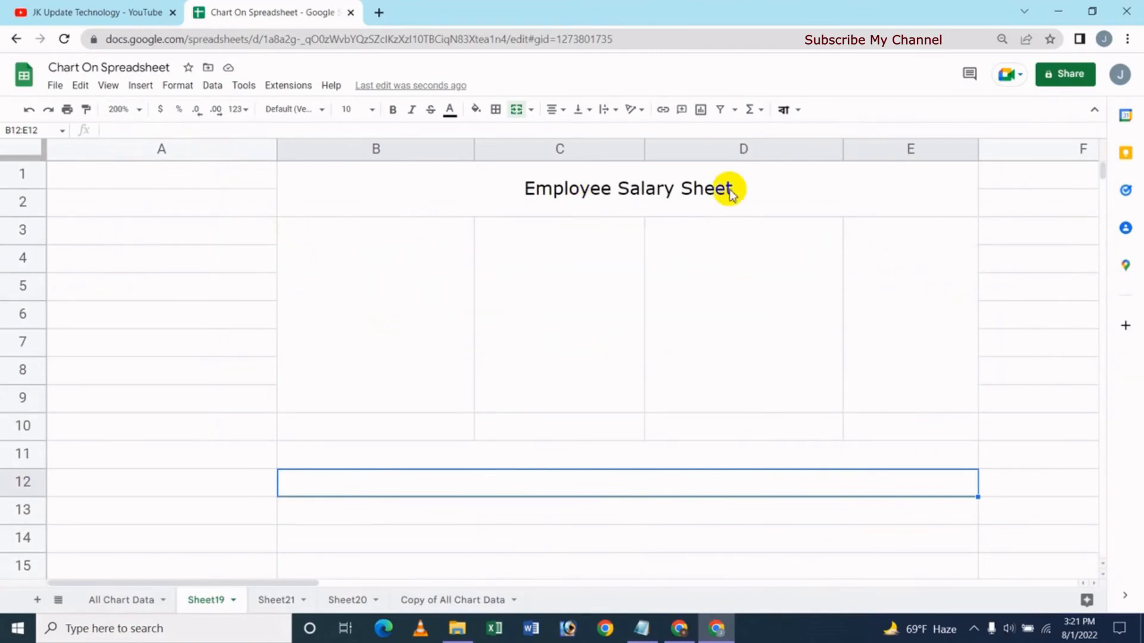
click(1102, 576)
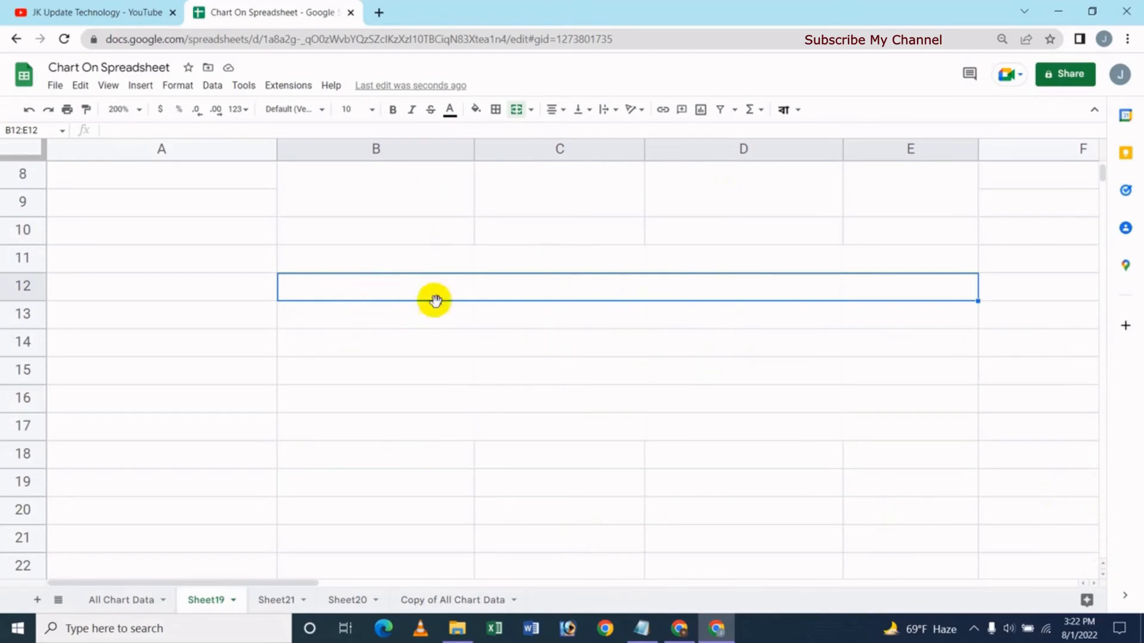
Enter the sample text "jdsfhjksdf sdfjksdf dsfsdfsdffdf" in the merged cell B12:E12.
text(jdsfhjksdf)
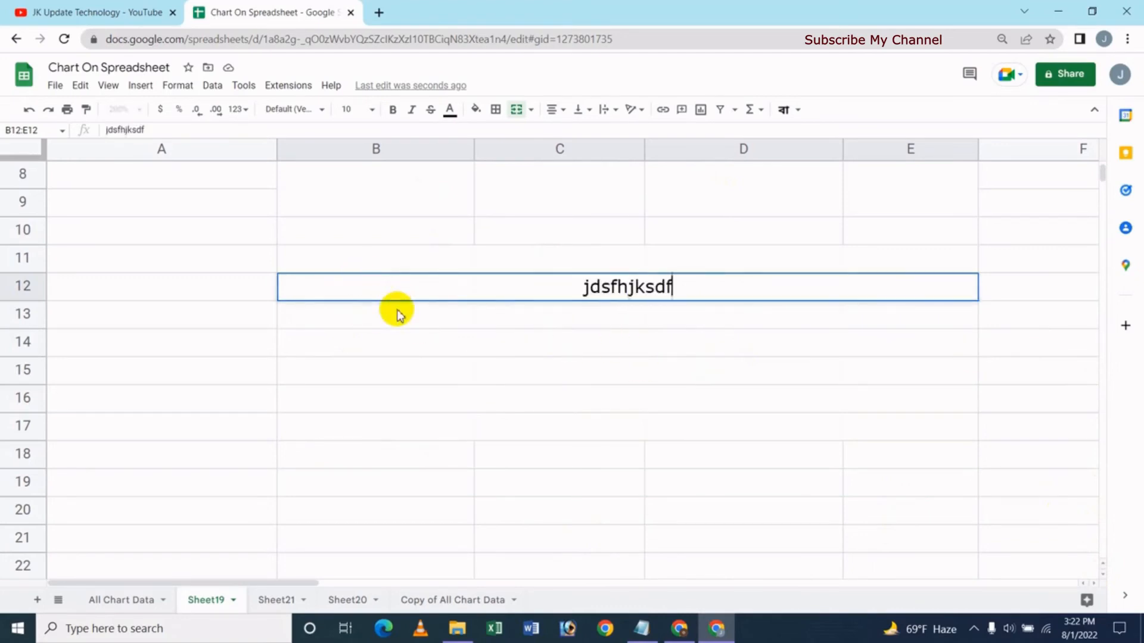
text( sdfjksdf dsfsdfsdffdf)
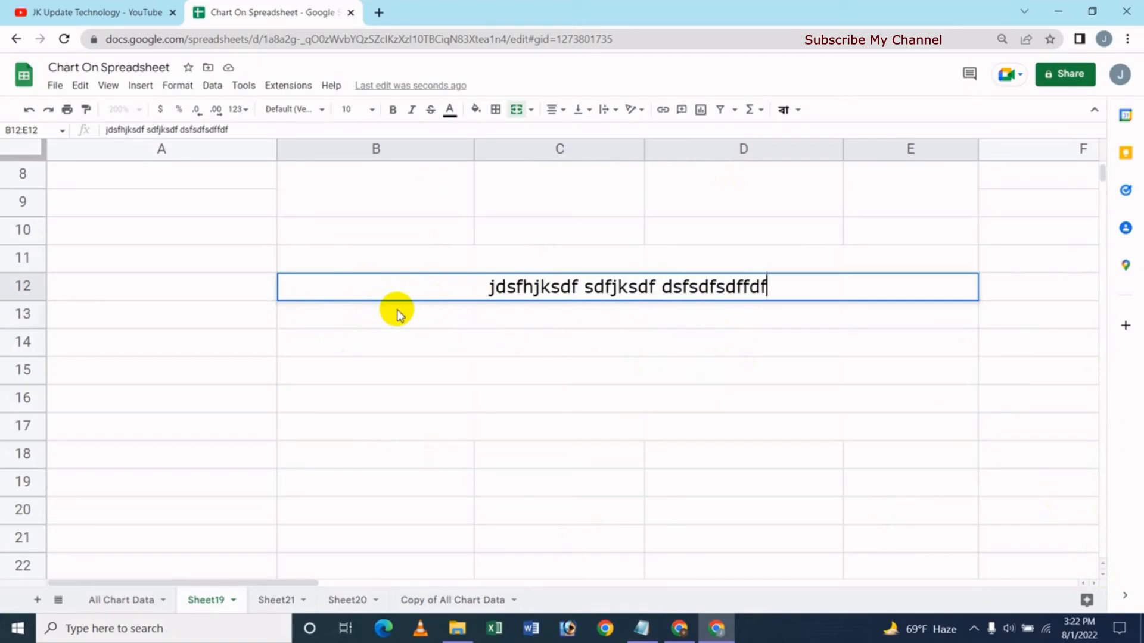
key(Return)
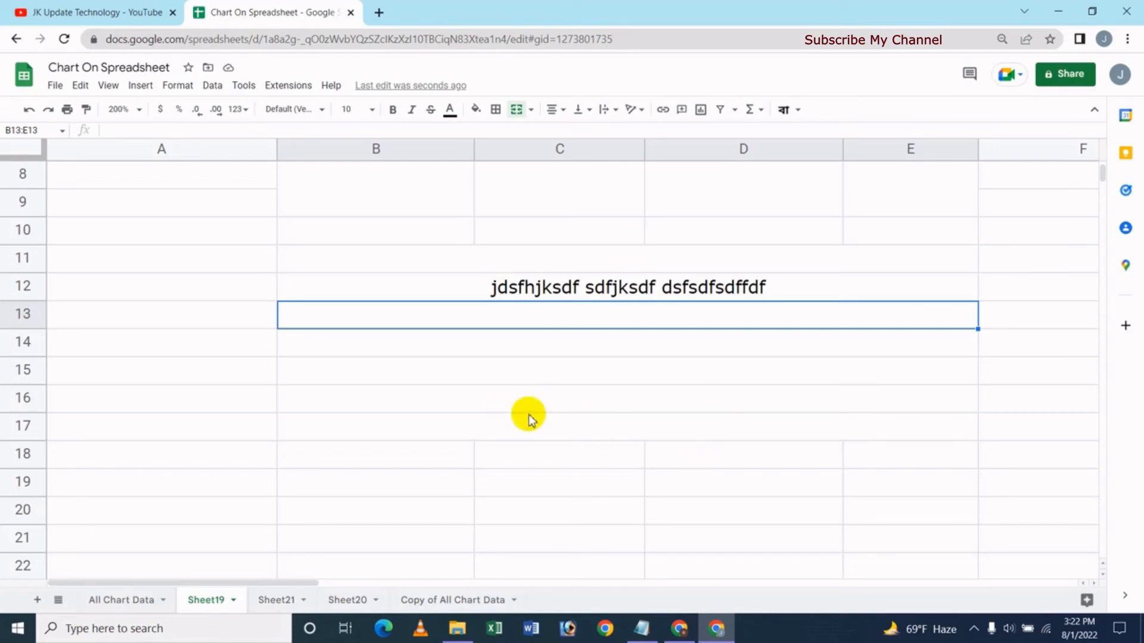
click(531, 110)
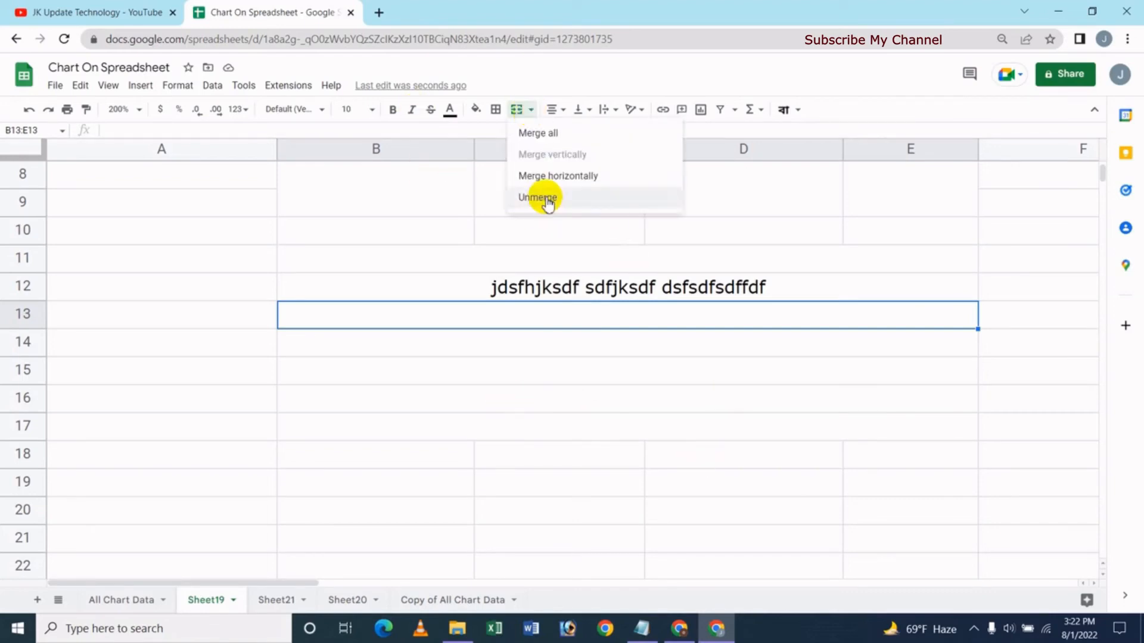
click(217, 319)
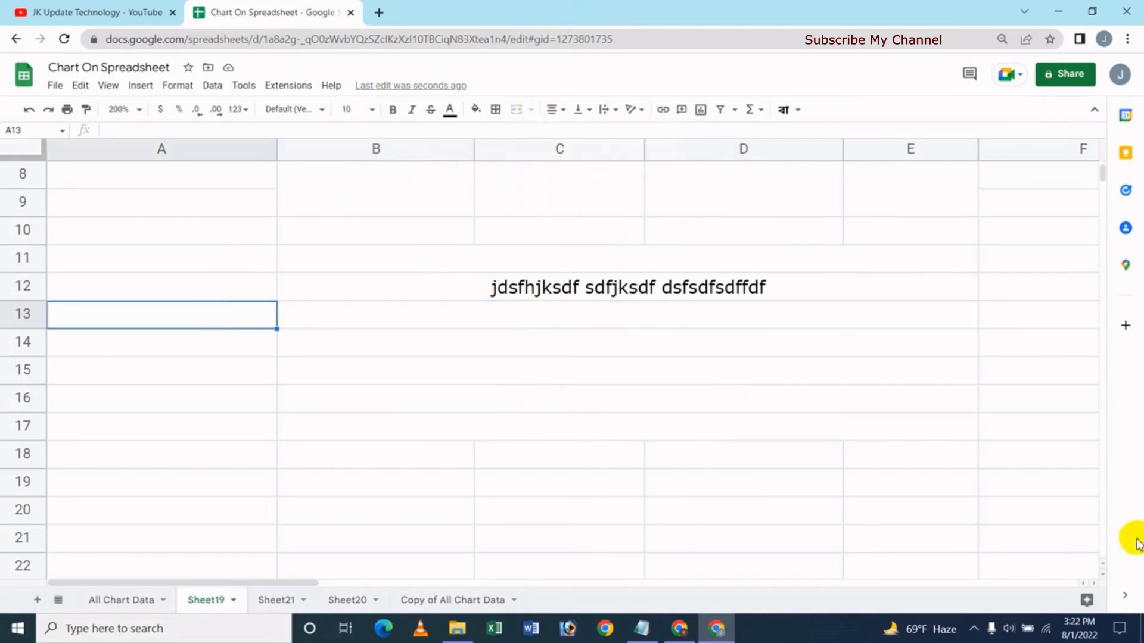
scroll(1100, 568, up, 3)
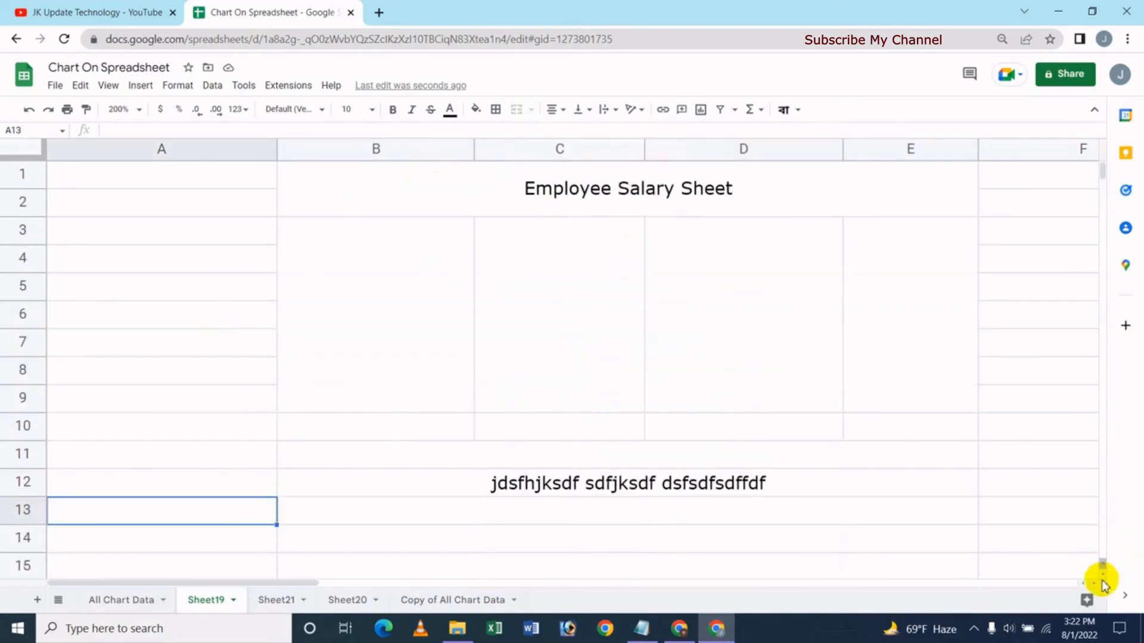
Merge all cells in the range B21:C26 into one cell and unmerge them again.
scroll(1102, 578, down, 6)
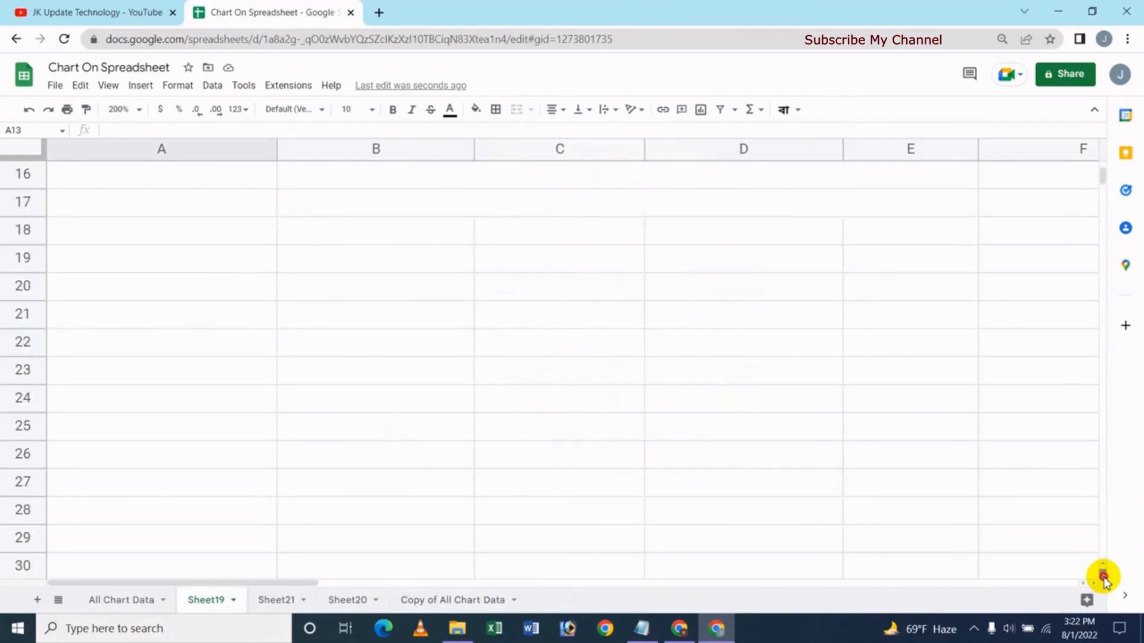
drag(340, 263, 580, 398)
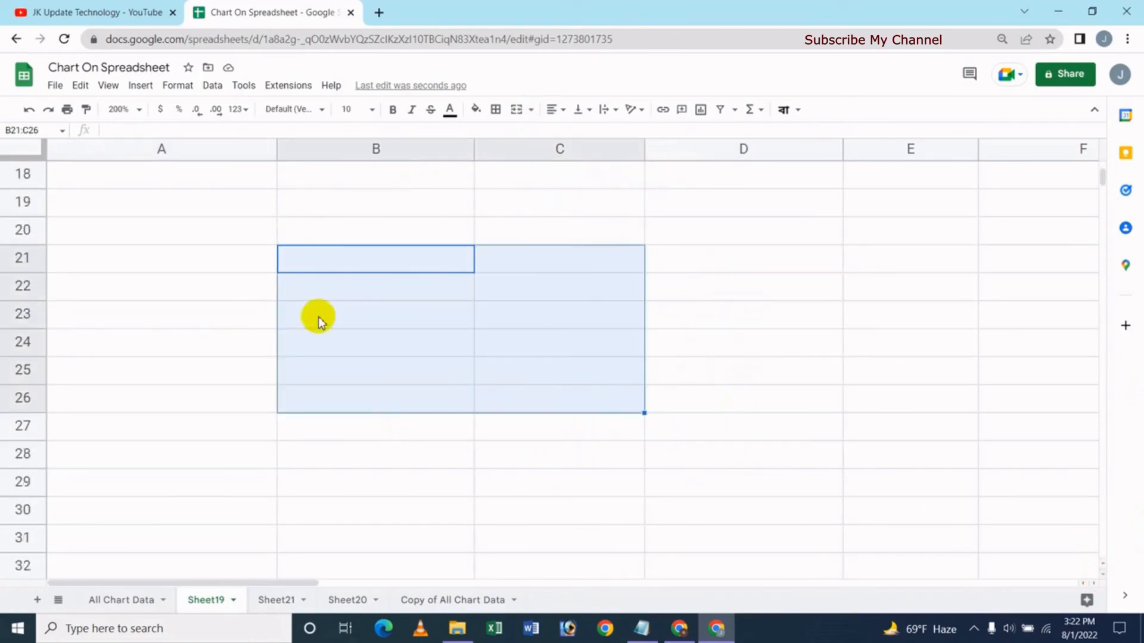
click(563, 117)
click(530, 109)
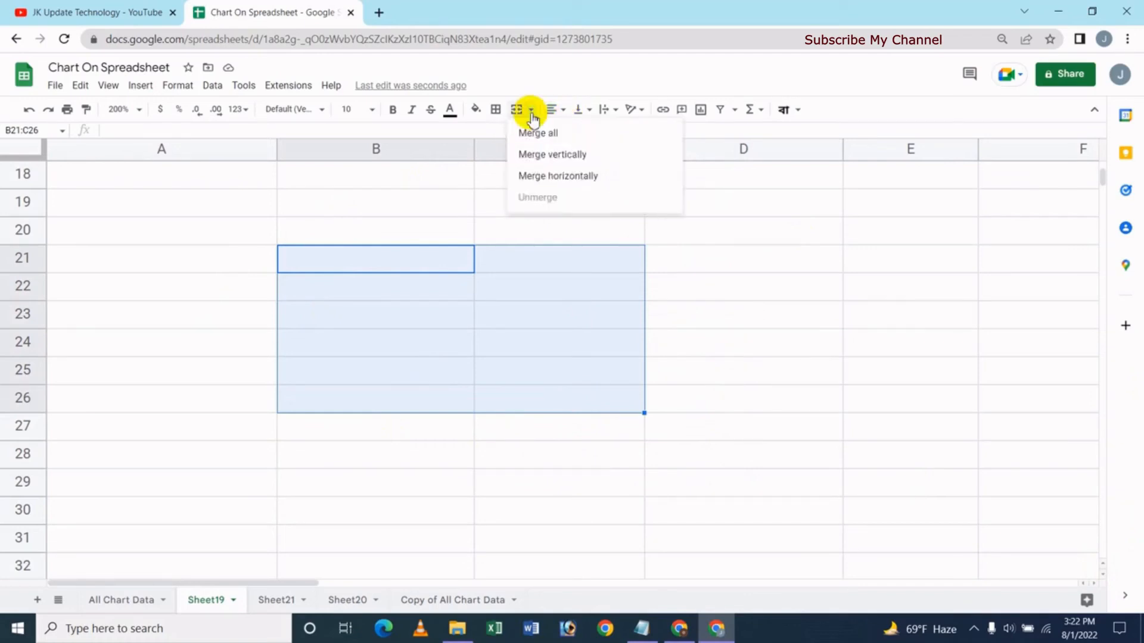
click(539, 133)
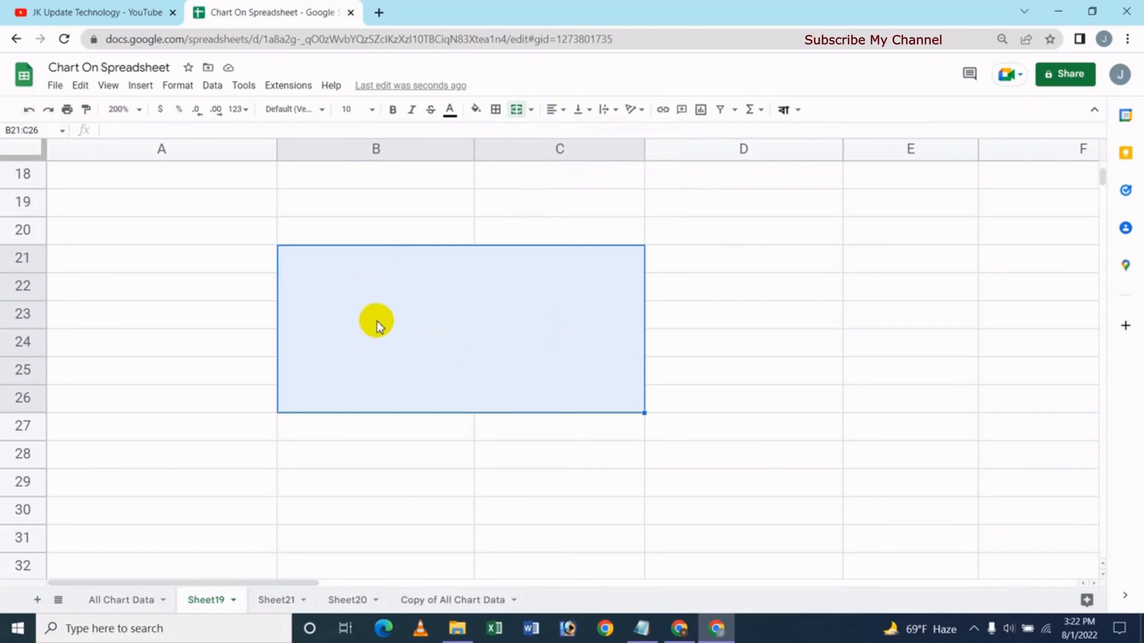
click(532, 116)
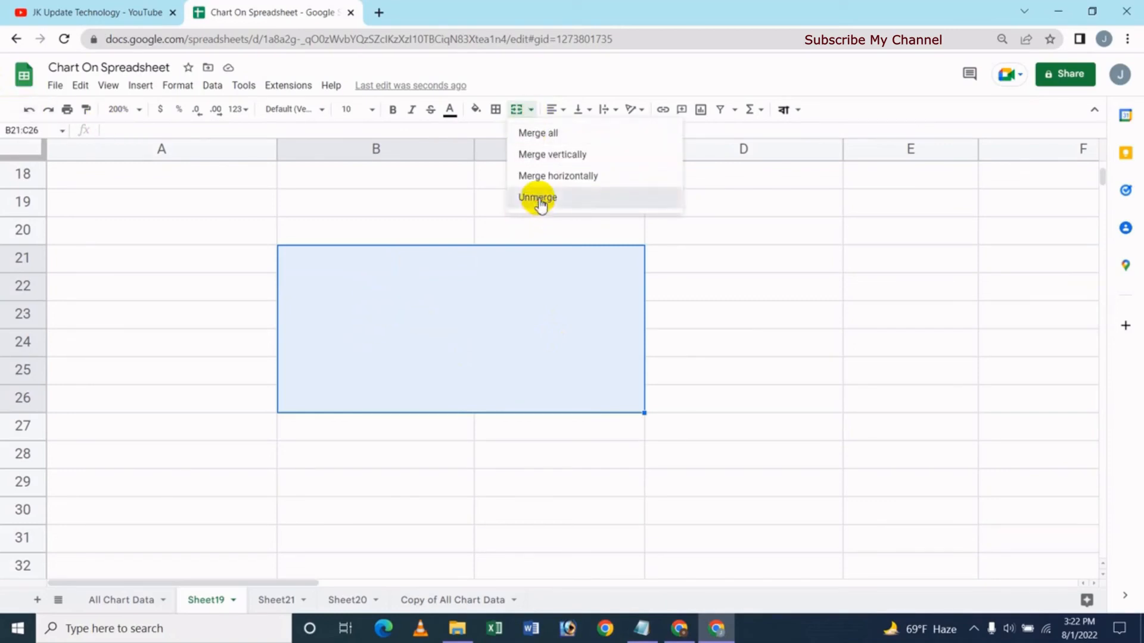
click(539, 200)
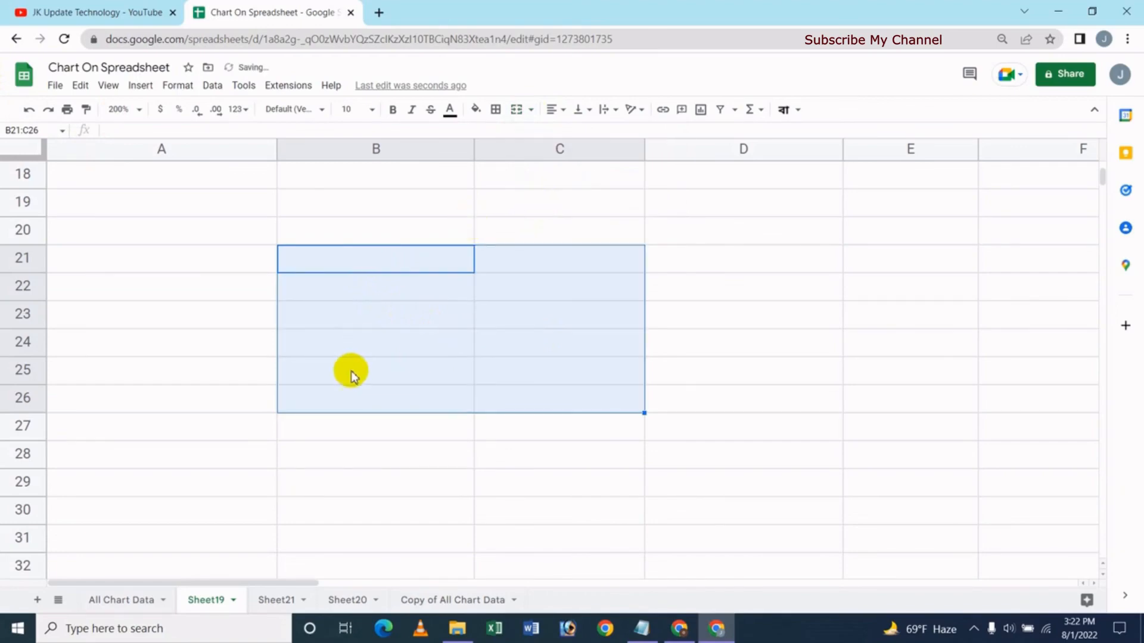
Merge the range B21:C26 vertically into one tall cell per column and unmerge it again.
click(538, 119)
click(554, 155)
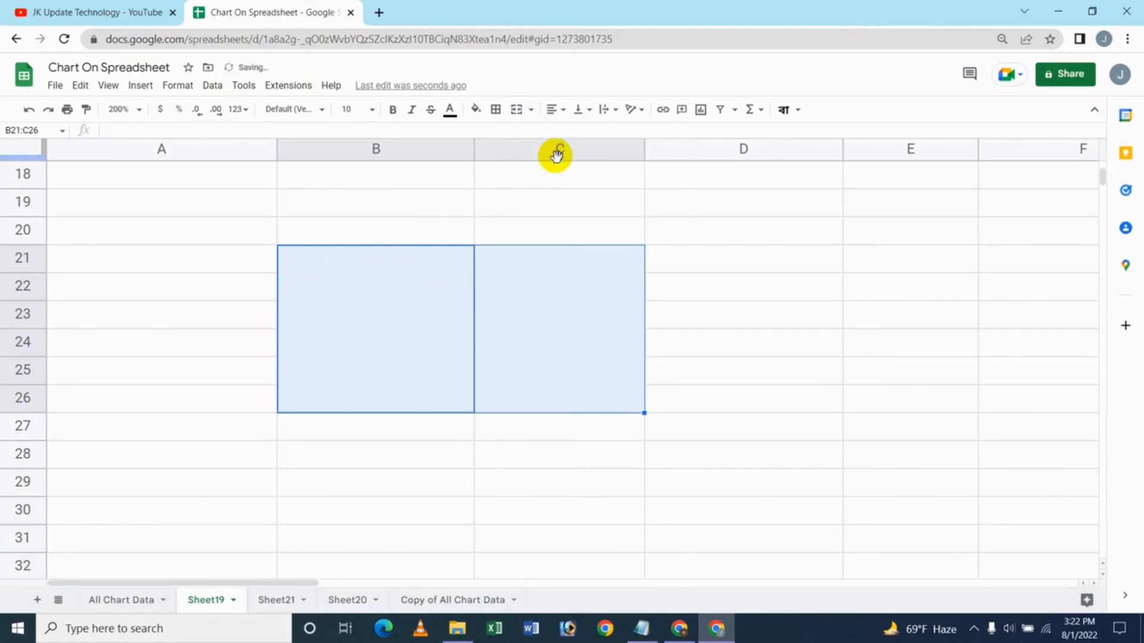
click(532, 119)
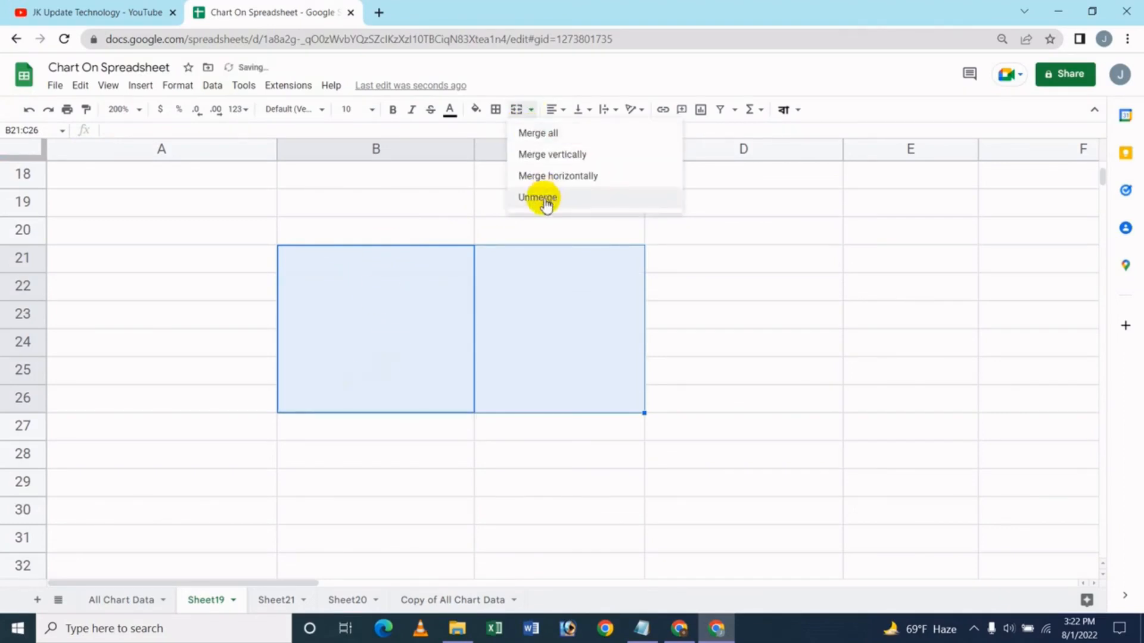
click(541, 196)
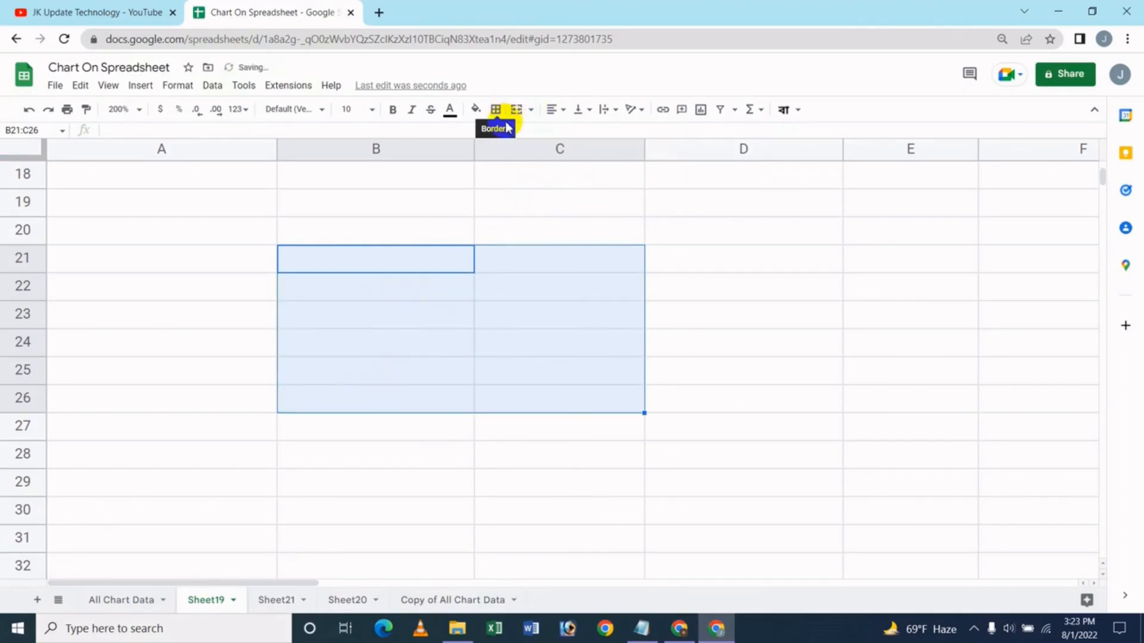
Merge the range B21:C26 horizontally into one wide cell per row and unmerge it again.
click(531, 113)
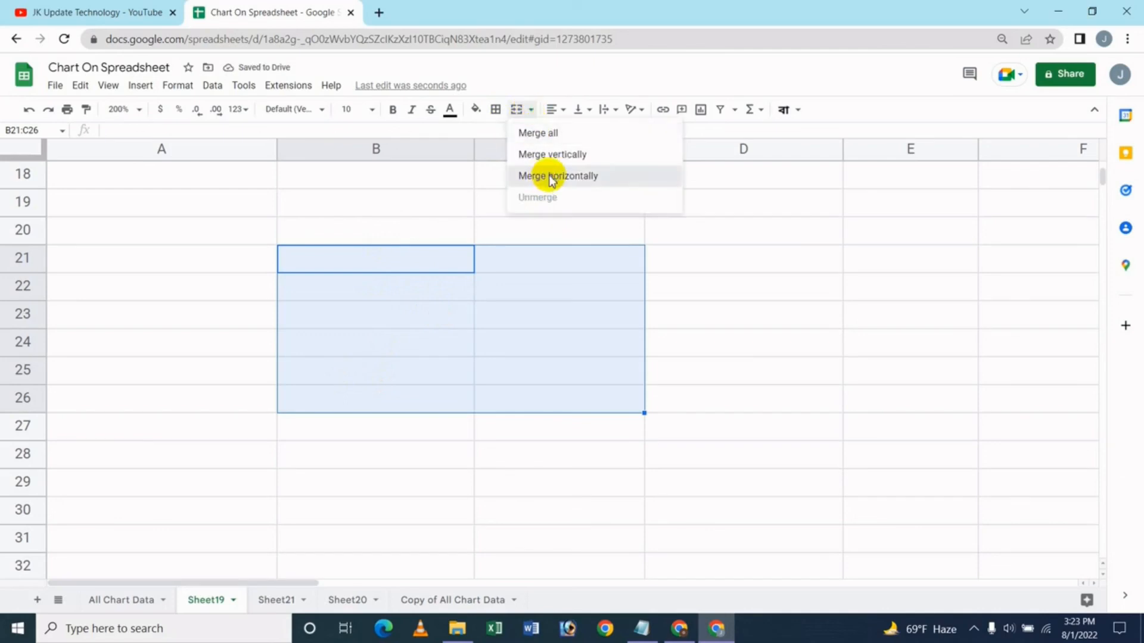
click(551, 176)
click(531, 109)
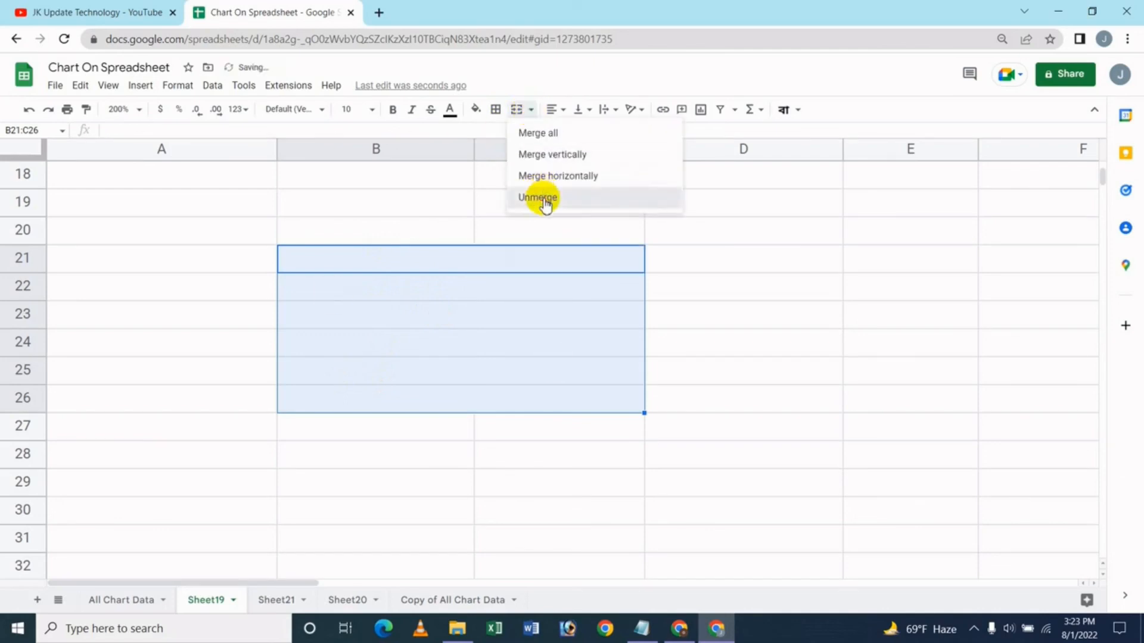
click(545, 200)
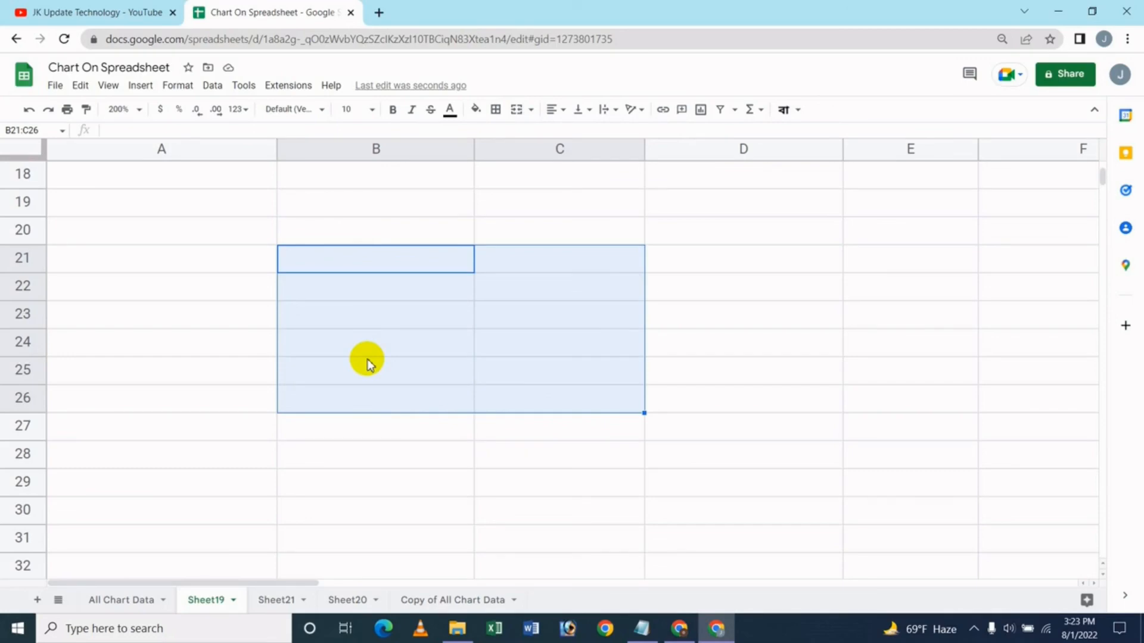
Switch to the YouTube page showing the JK Update Technology channel's videos.
click(17, 11)
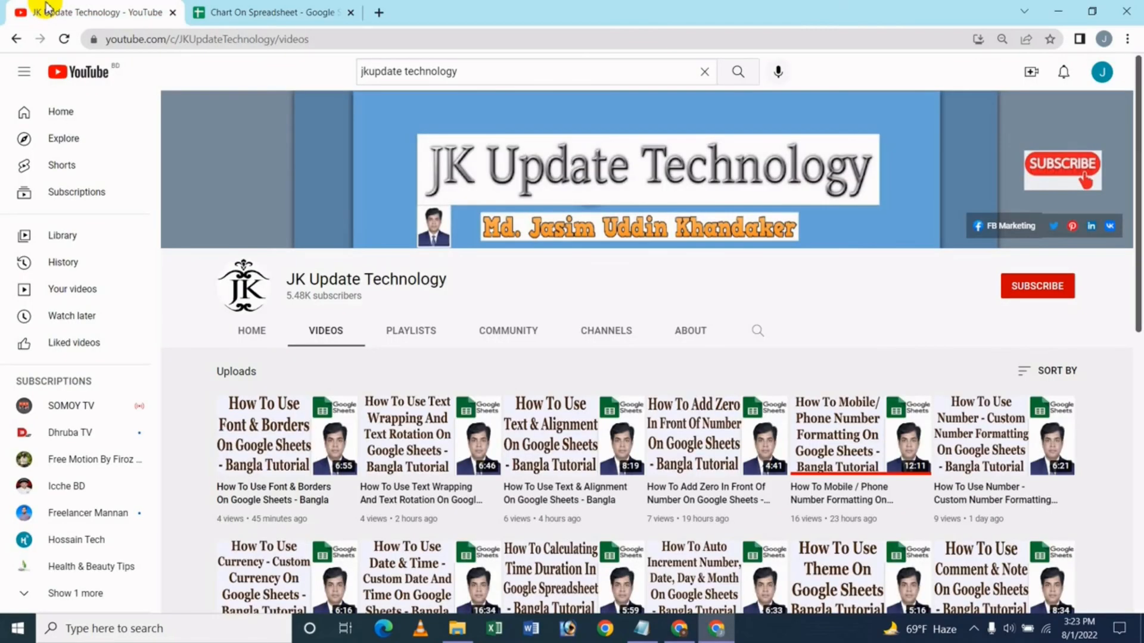